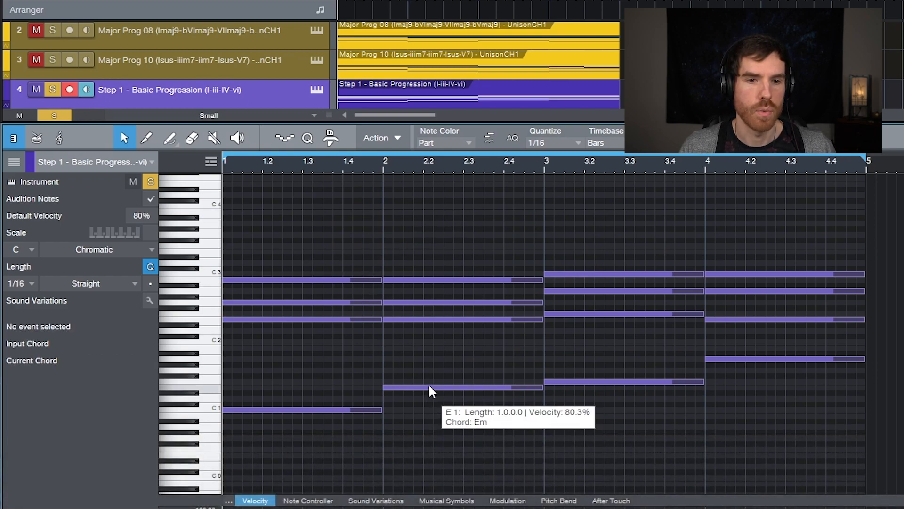
Step: Audition the second chord and lower its E2 note two semitones to D2 for a minor seventh
left_click(386, 171)
key("space")
key("space")
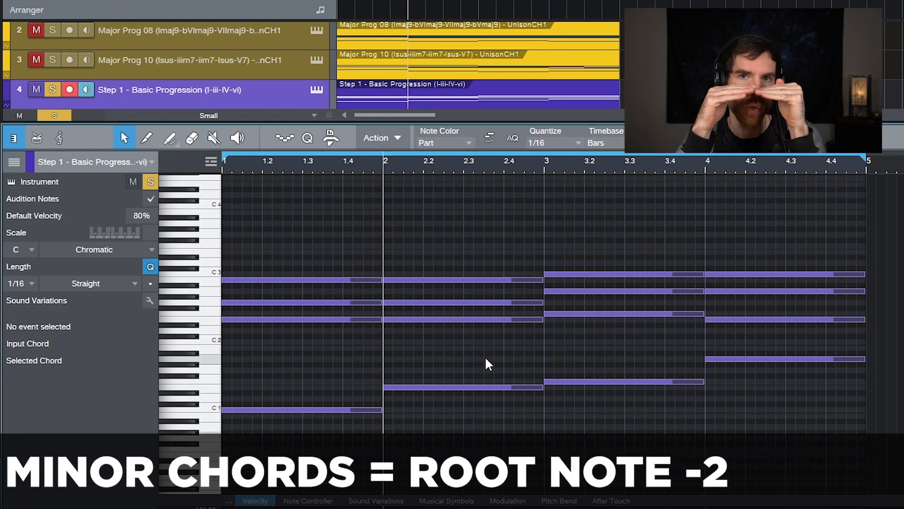
left_click(492, 319)
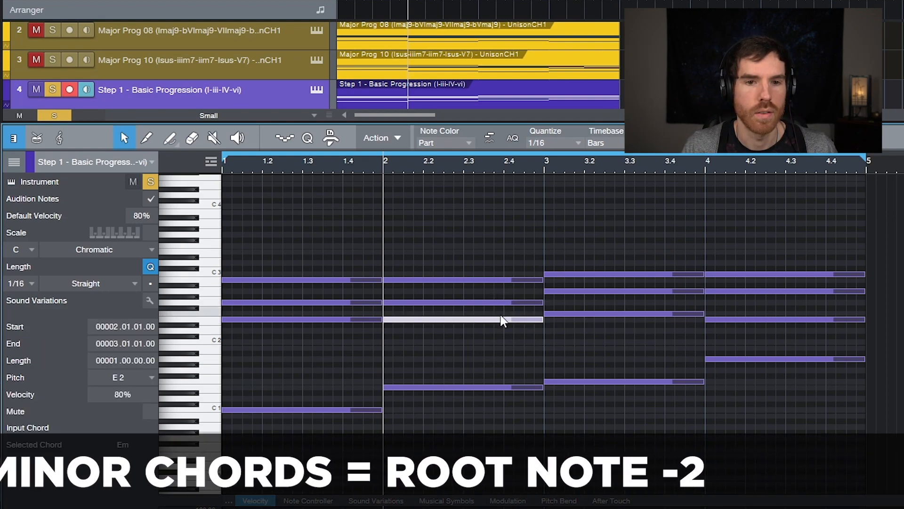
left_click_drag(496, 318, 498, 322)
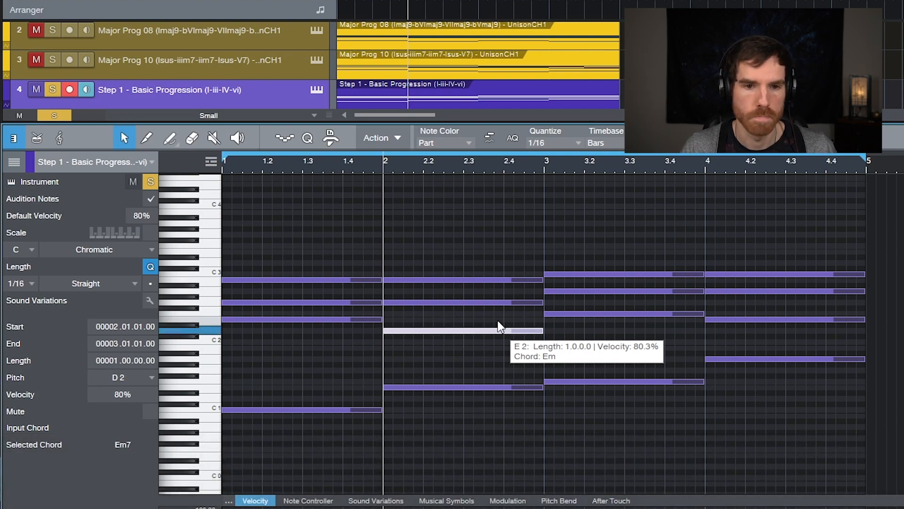
left_click(517, 230)
Step: Audition the third chord and lower its F2 note one semitone to E2 for a major seventh
left_click(542, 166)
key("space")
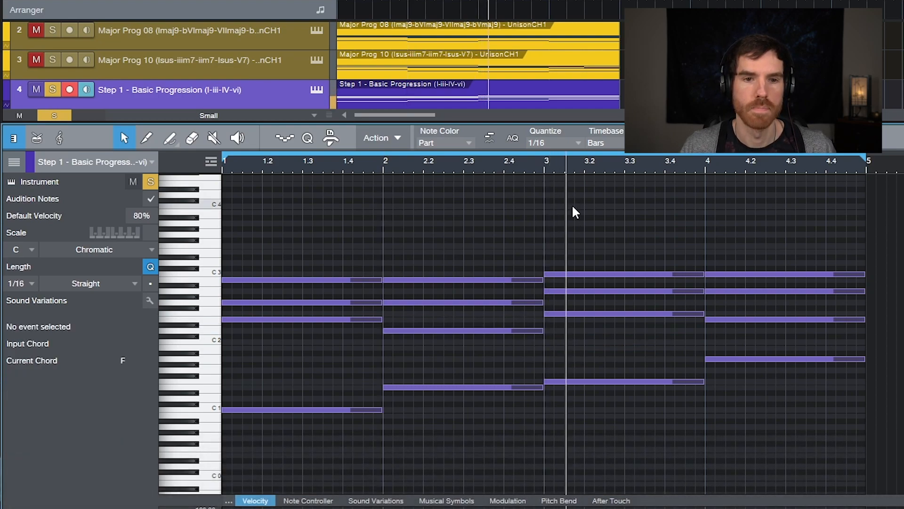
key("space")
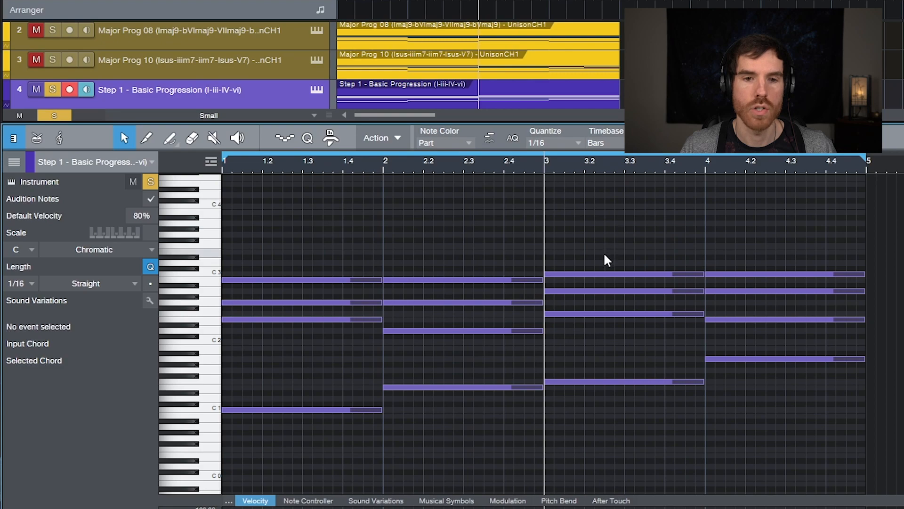
left_click(601, 314)
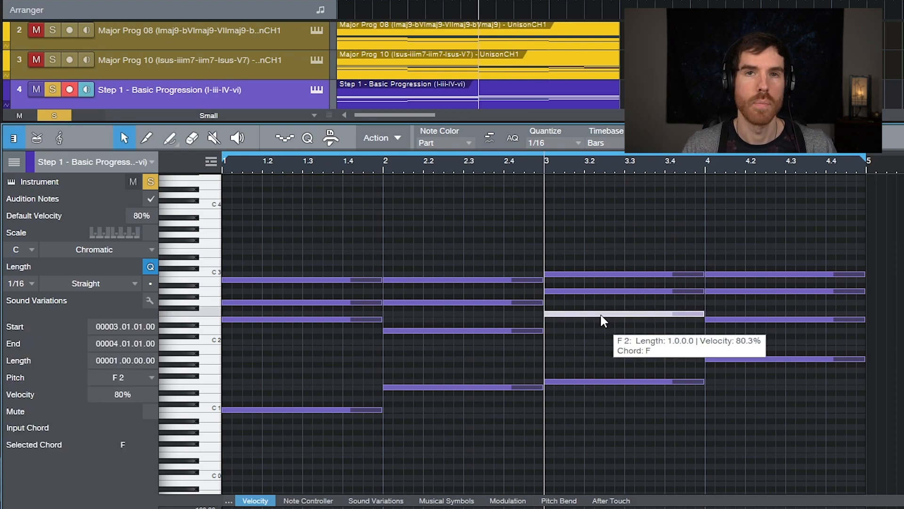
key("Down")
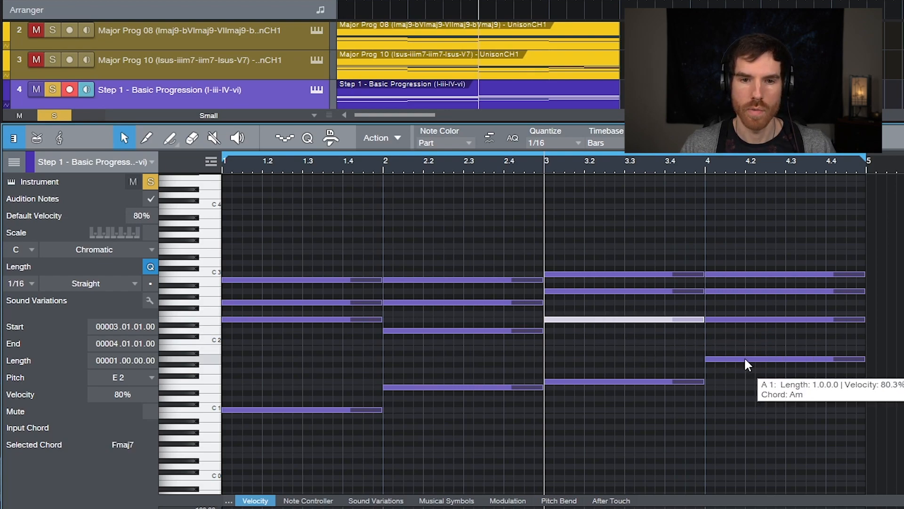
Step: Audition the fourth chord, lower its A2 note two semitones to G2, and play the result
left_click(707, 168)
key("space")
key("space")
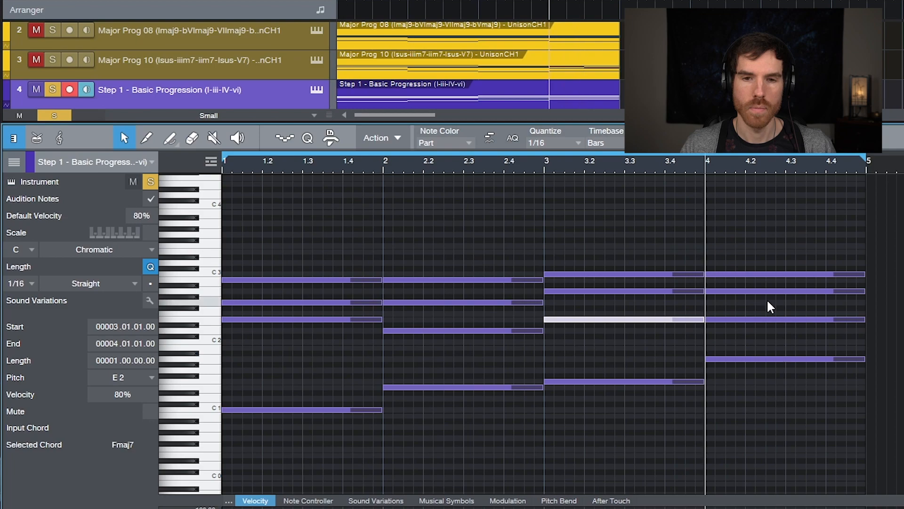
left_click(770, 290)
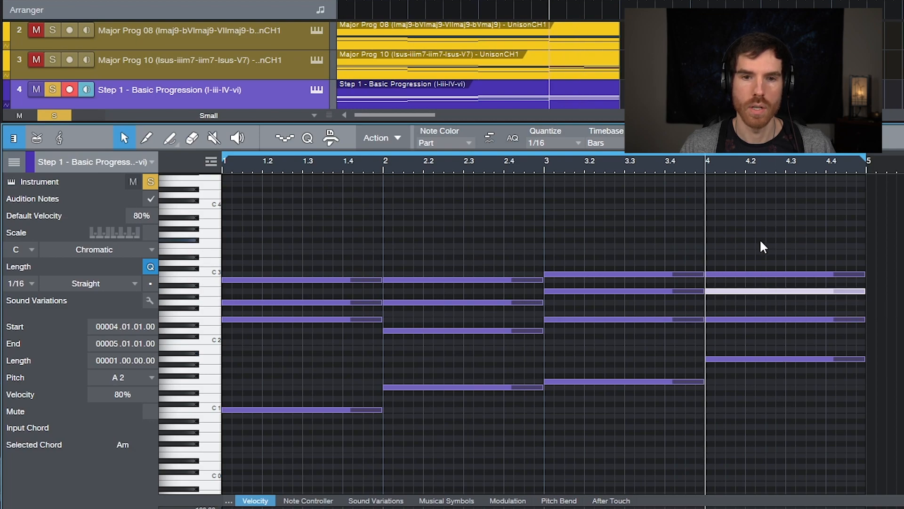
key("Down")
key("Down")
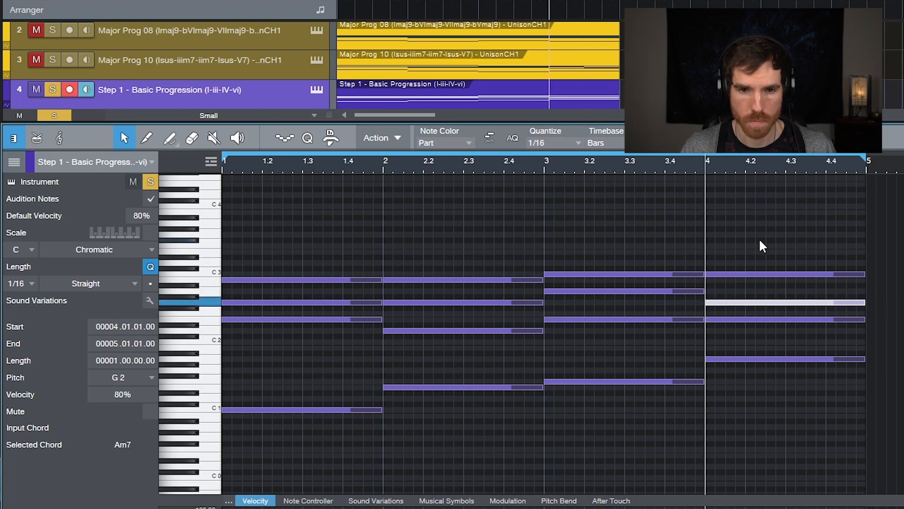
key("space")
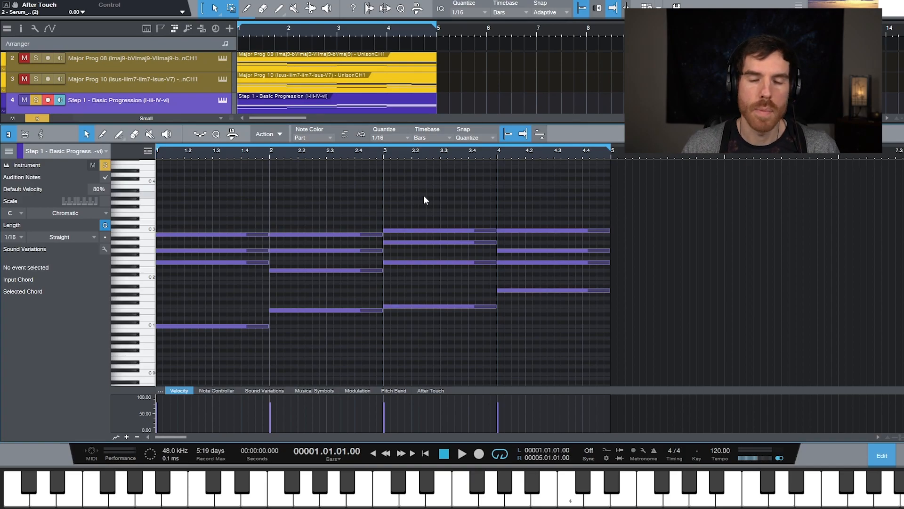
Step: Raise the E2 note of the first chord an octave to E3 and audition the new voicing
key("space")
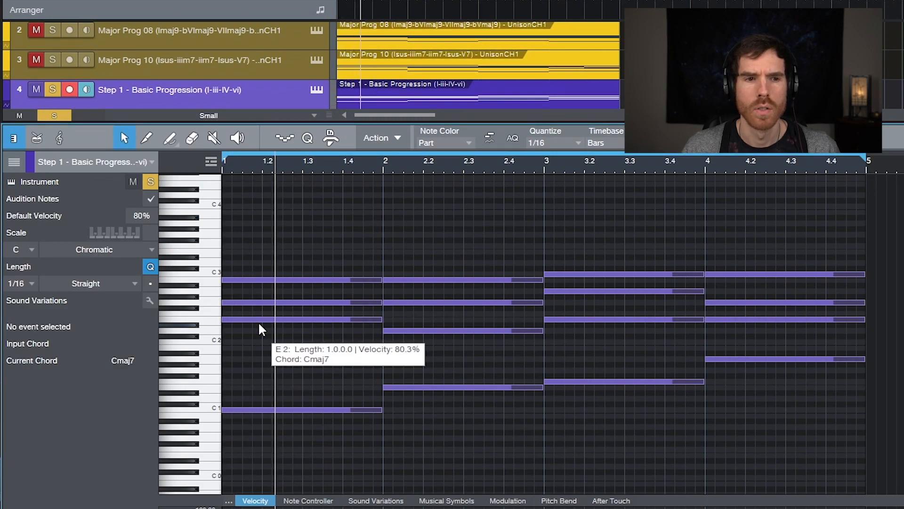
key("space")
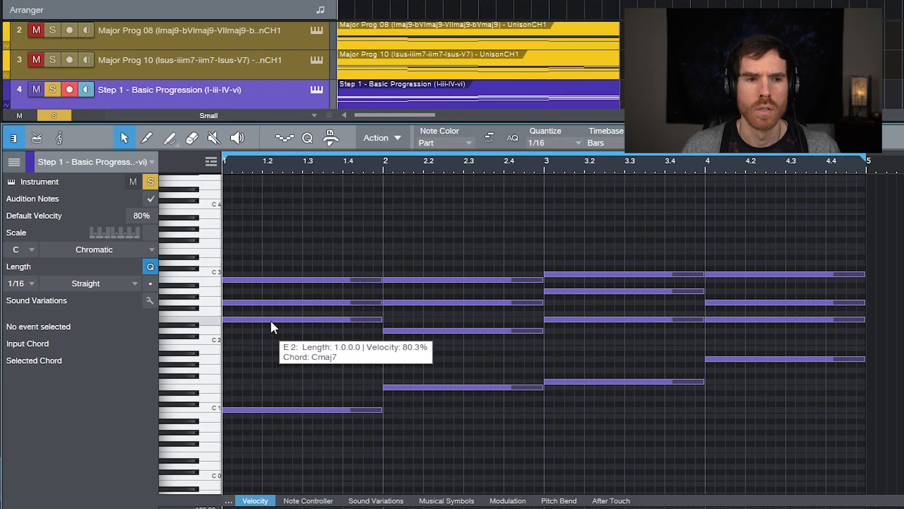
left_click(350, 320)
key("shift+Up")
key("space")
key("space")
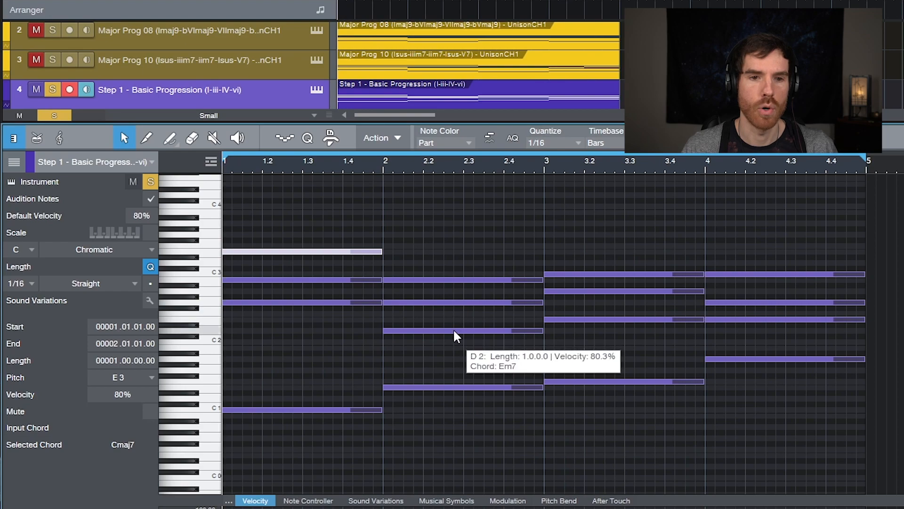
Step: Raise the D2 note of the second chord an octave to D3 and play the progression
left_click(458, 331)
key("shift+Up")
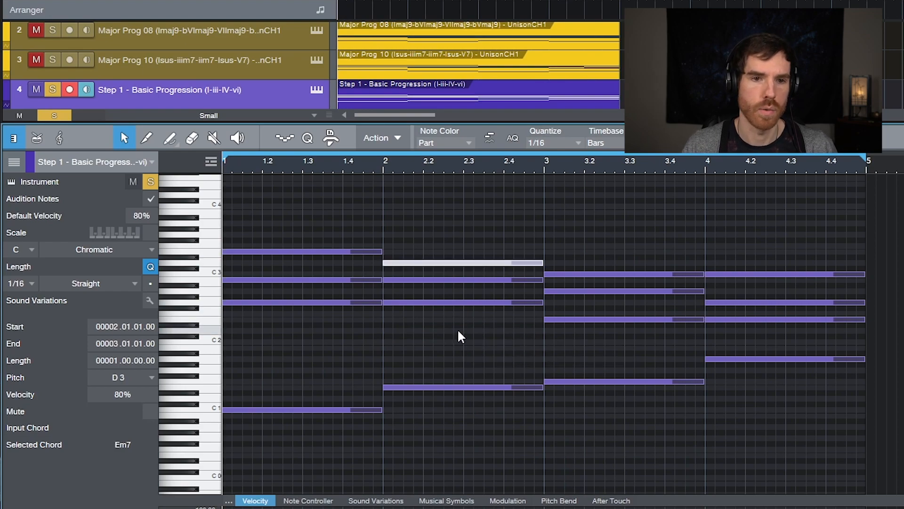
key("space")
left_click(587, 233)
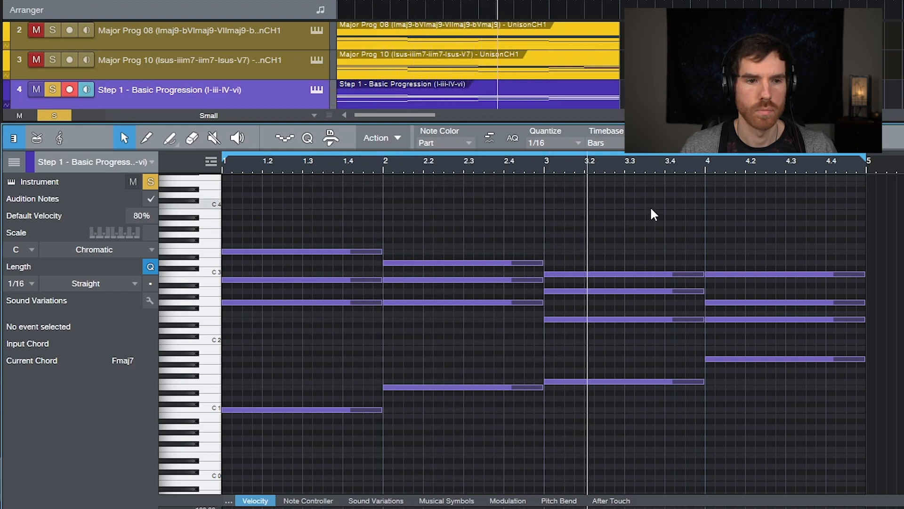
Step: Raise the E2 notes of the third and fourth chords an octave to E3 and play the progression
left_click_drag(763, 344, 664, 314)
key("space")
key("shift+Up")
key("space")
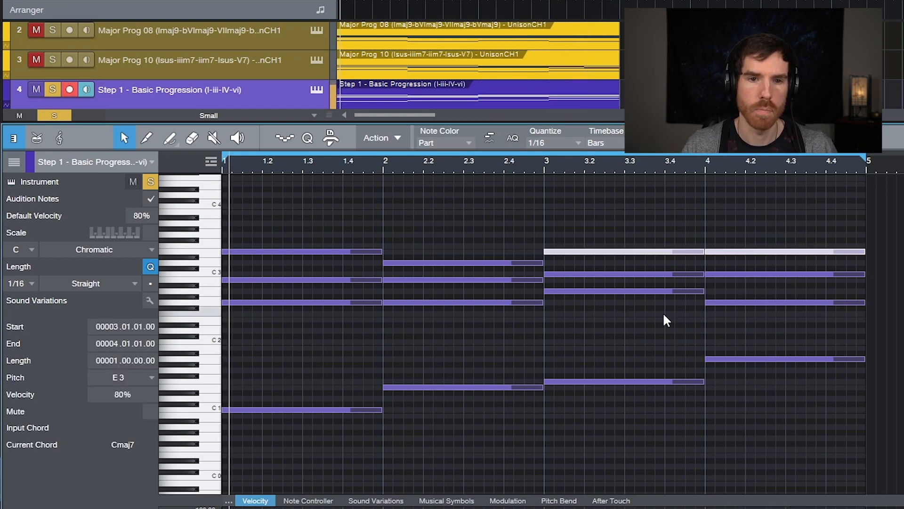
left_click(634, 325)
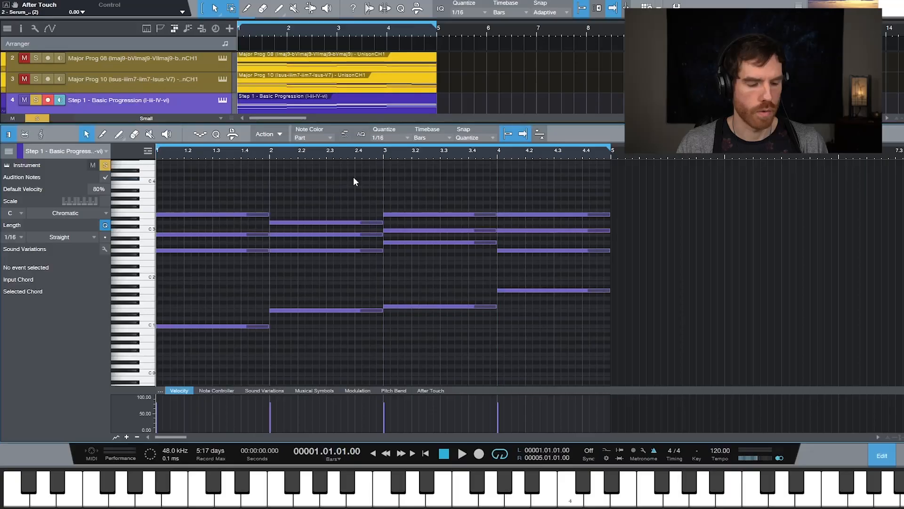
key("space")
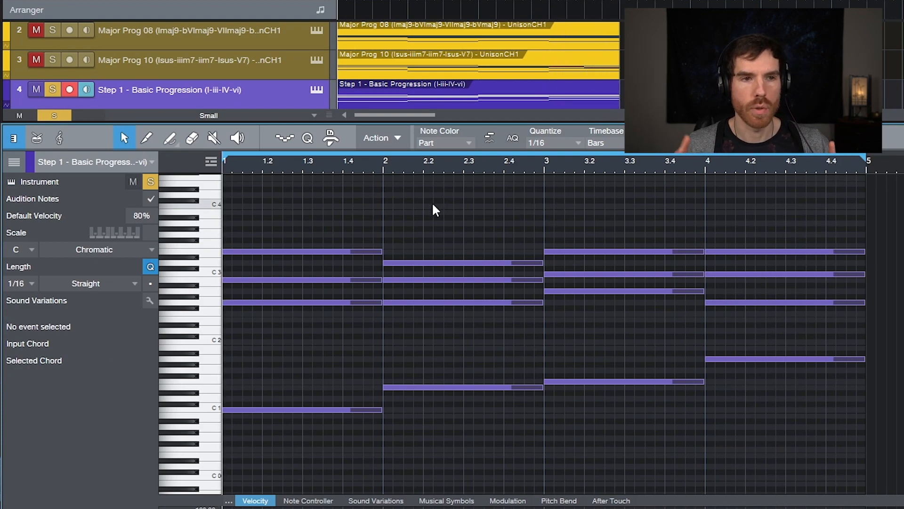
Step: Move the shared boundary between the first and second chords one beat earlier to 1.4
left_click_drag(342, 221, 426, 441)
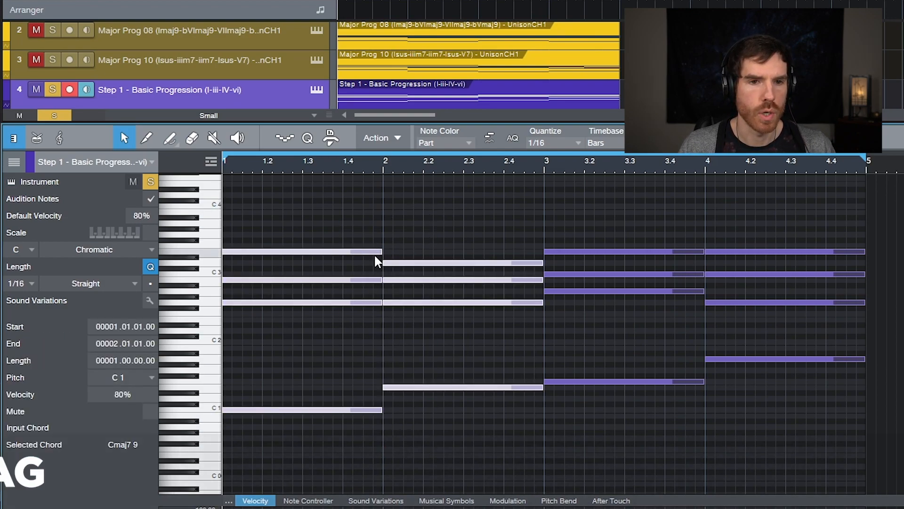
left_click_drag(381, 415, 339, 412)
left_click(423, 421)
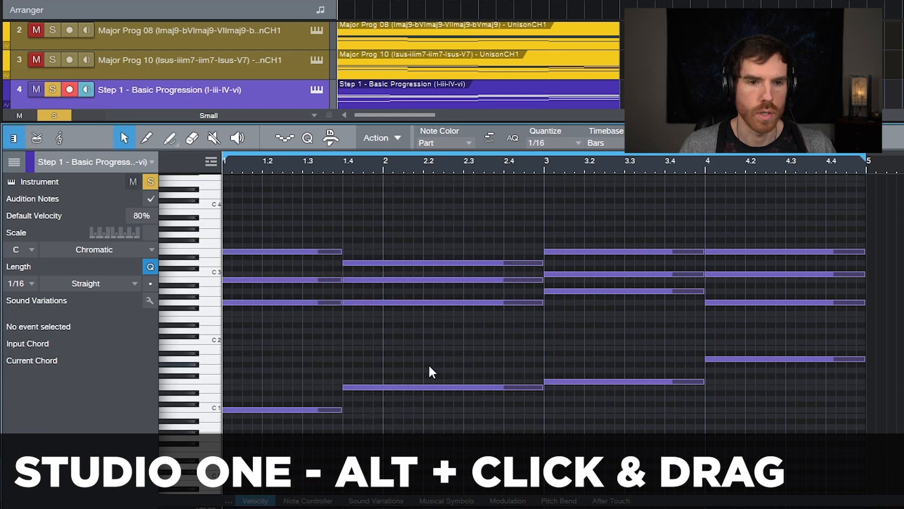
Step: Move the shared boundary between the third and fourth chords one beat earlier to 3.4 and play the progression
left_click_drag(655, 215, 787, 417)
left_click_drag(702, 382, 665, 381)
left_click(667, 421)
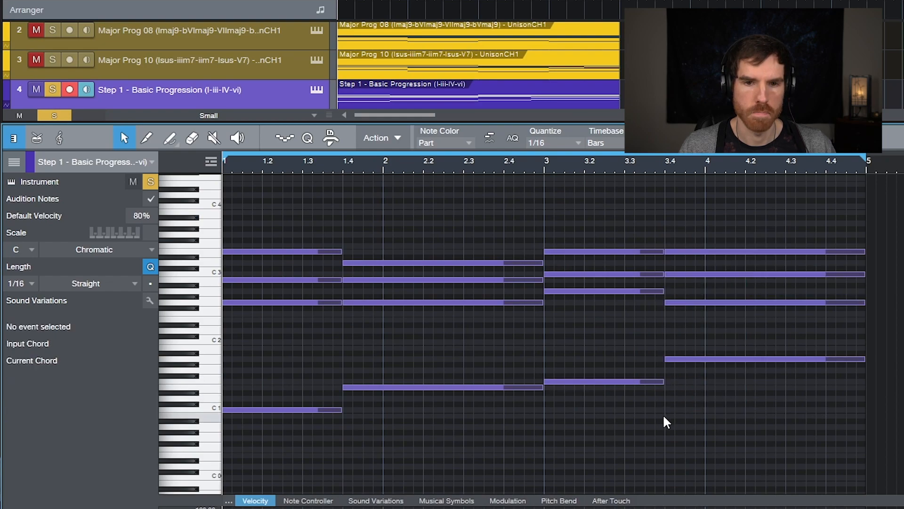
key("space")
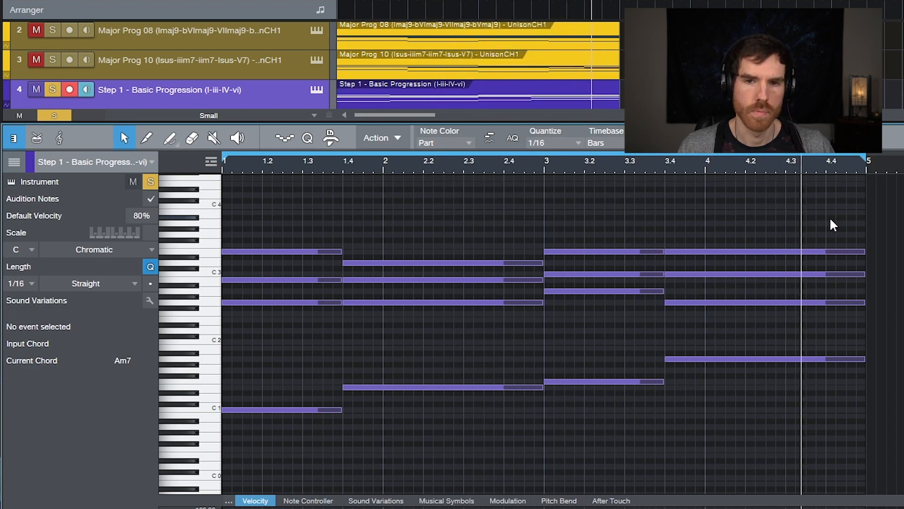
key("space")
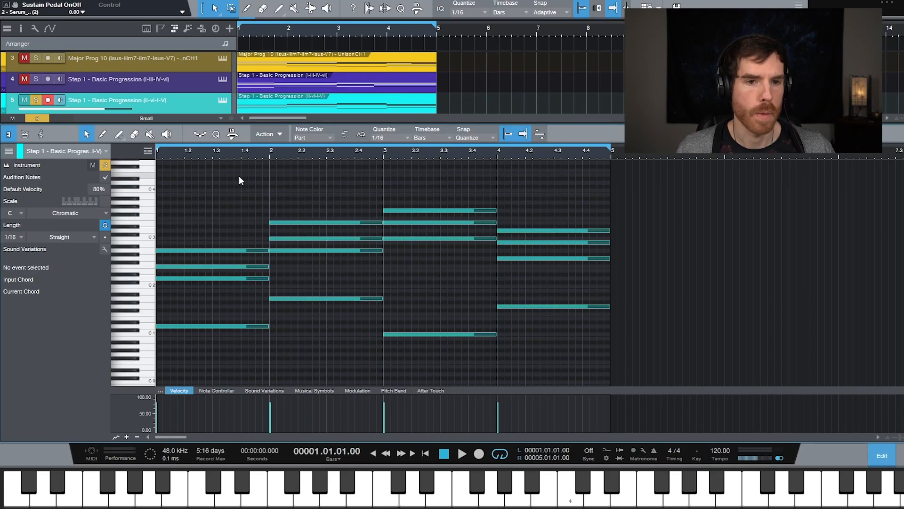
Step: Play the ii-vi-I-V progression and raise the first chord's D2 and F2 notes an octave to D3 and F3
key("space")
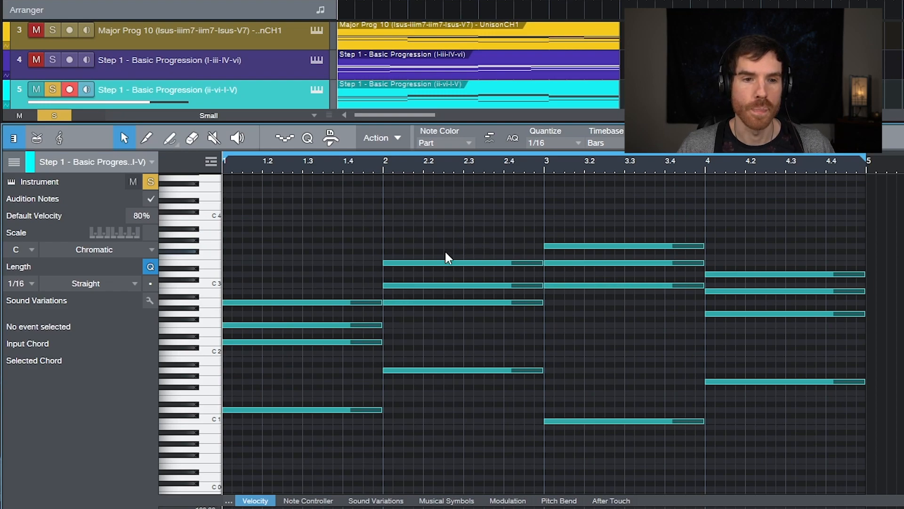
mouse_move(321, 344)
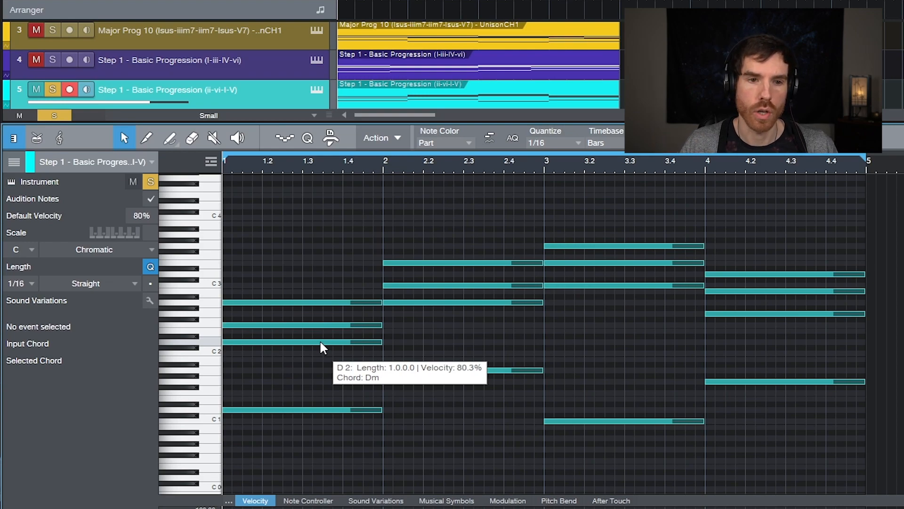
left_click(320, 342)
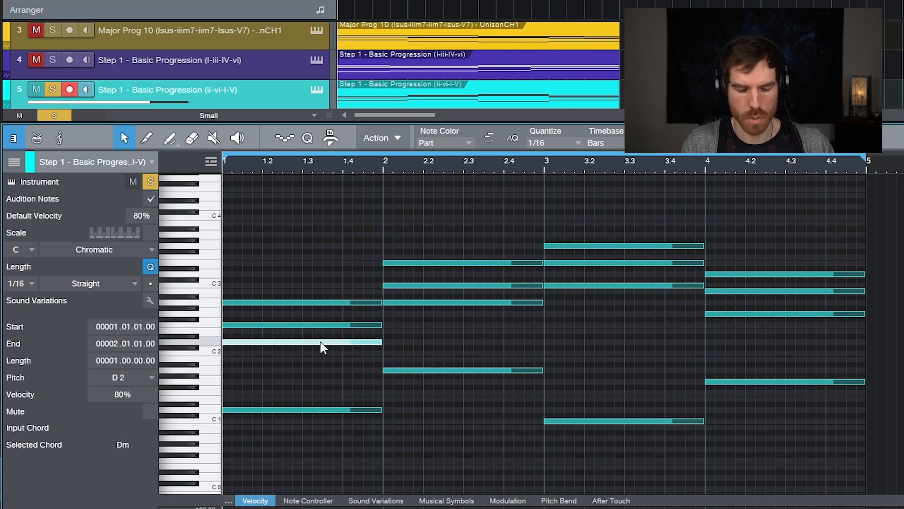
key("shift+Up")
left_click(327, 325)
key("shift+Up")
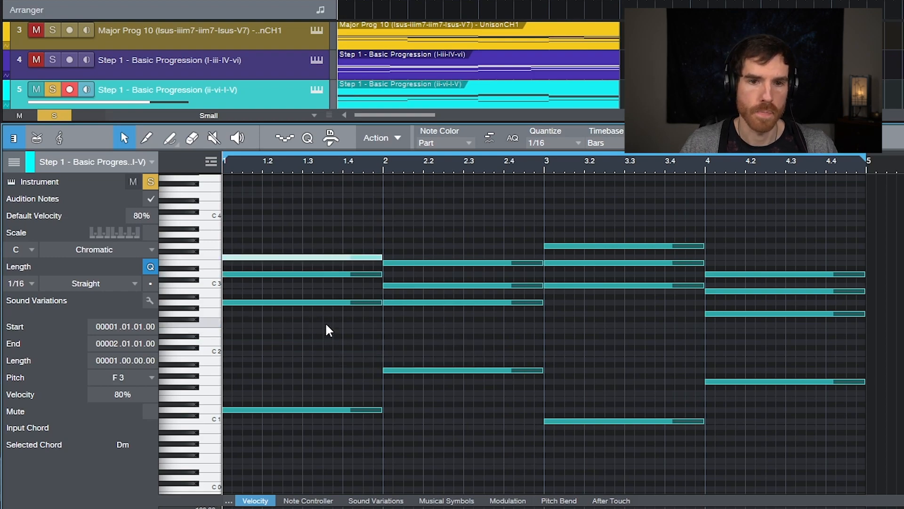
Step: Lower the third chord's G3 note an octave to G2 and play the progression
left_click(565, 245)
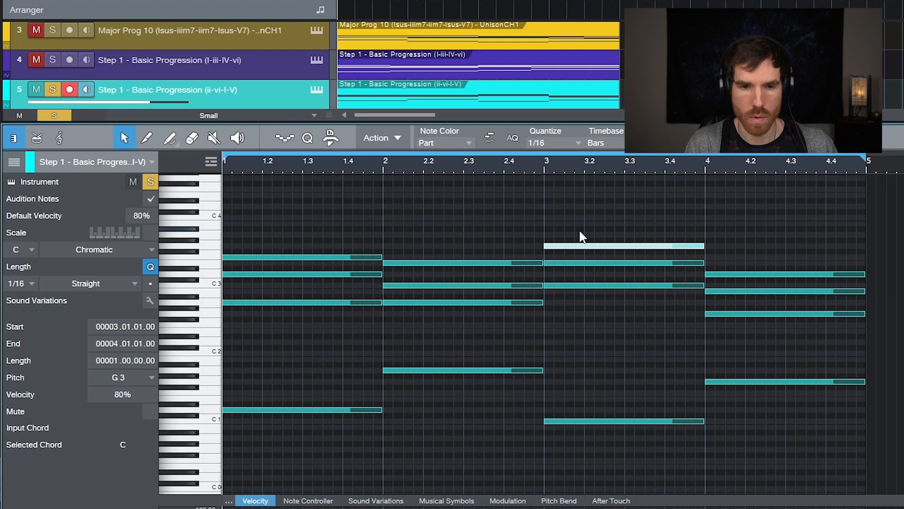
key("shift+Down")
left_click(762, 224)
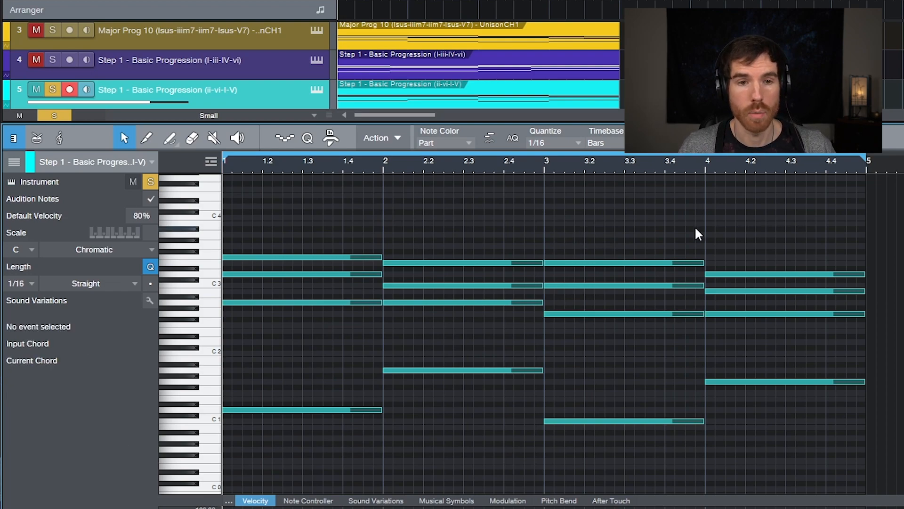
key("space")
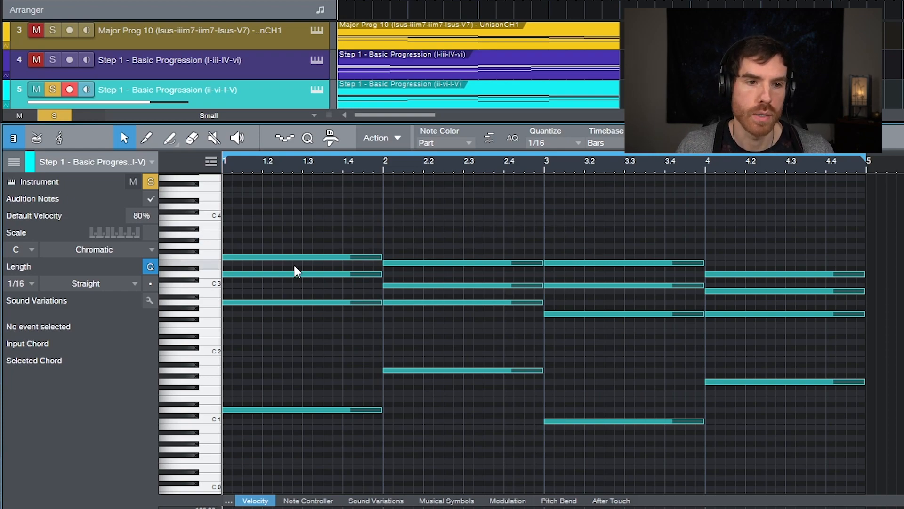
Step: Duplicate the top note of each of the four chords one octave lower, at F2, E2, E2 and D2
mouse_move(289, 307)
left_click_drag(309, 257, 313, 328)
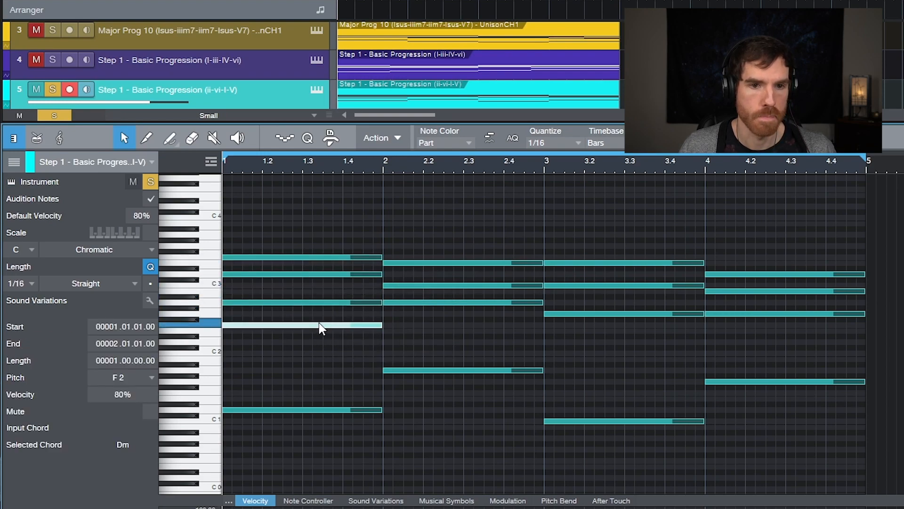
left_click_drag(437, 261, 441, 332)
left_click(633, 371)
left_click_drag(601, 262, 600, 331)
left_click_drag(732, 275, 732, 343)
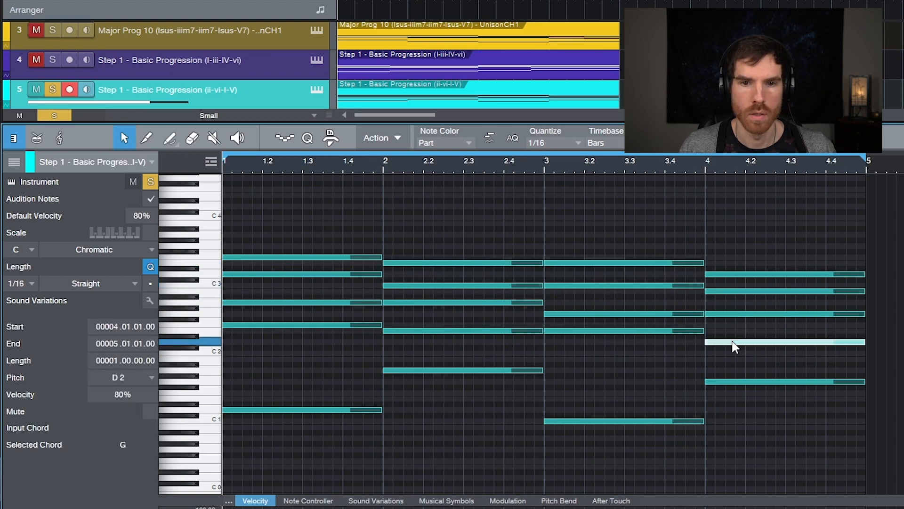
left_click(449, 277)
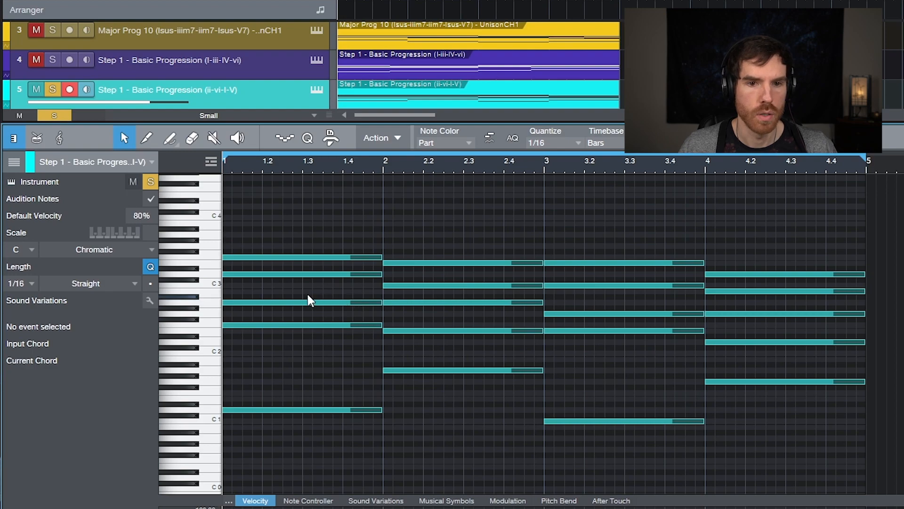
Step: Raise the A2, A2, G2 and G2 notes across the four chords one octave and play the progression
left_click_drag(302, 294, 761, 315)
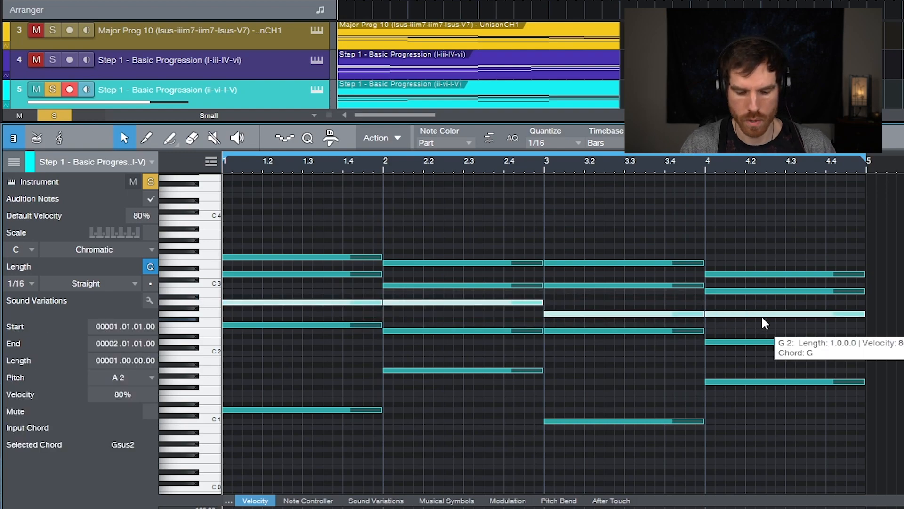
key("shift+Up")
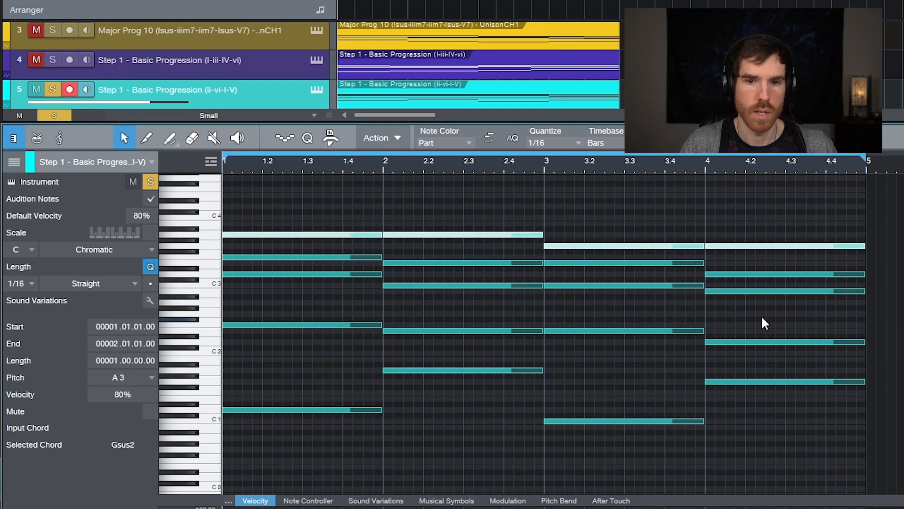
left_click(708, 199)
key("space")
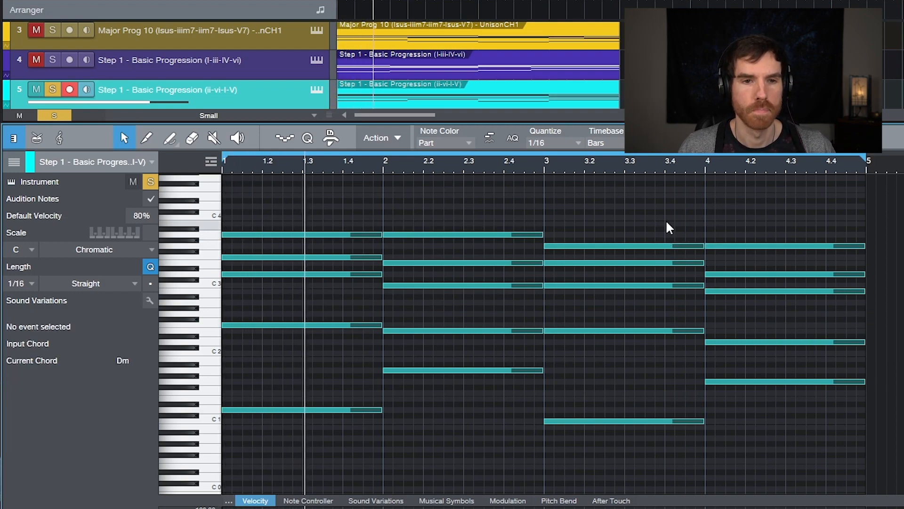
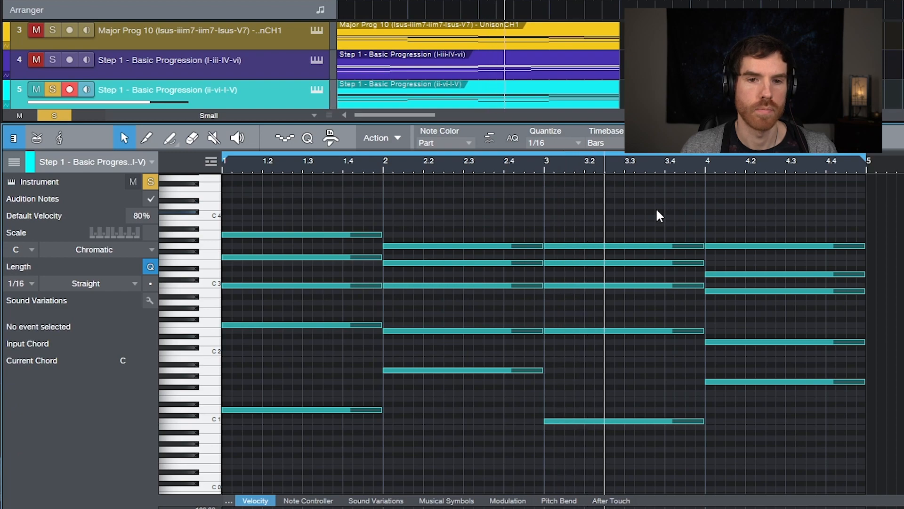
Step: Lower the third chord's C3 note a semitone to B2 and play from bar 4
key("space")
left_click(627, 286)
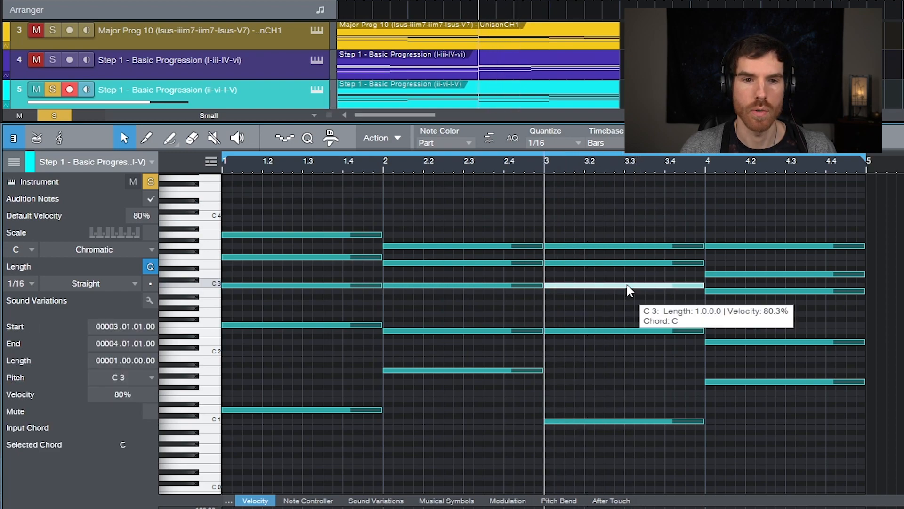
key("alt+Down")
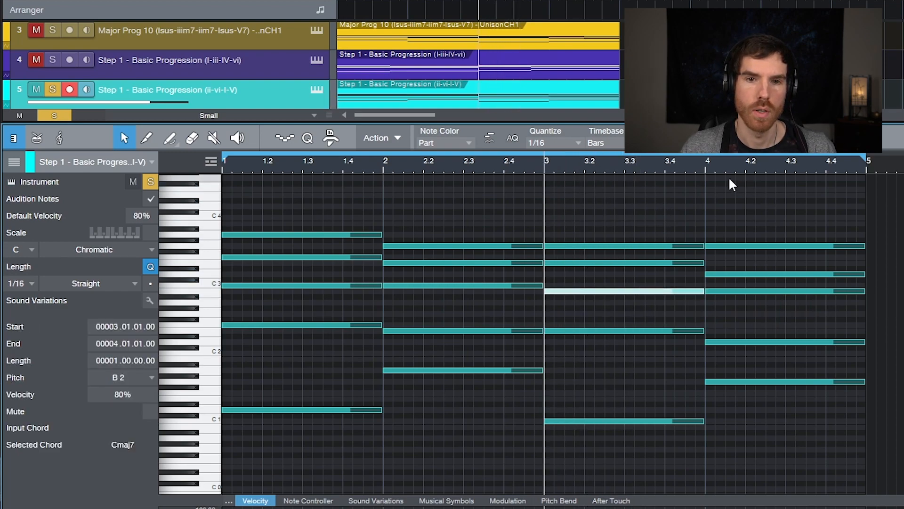
left_click(707, 168)
key("space")
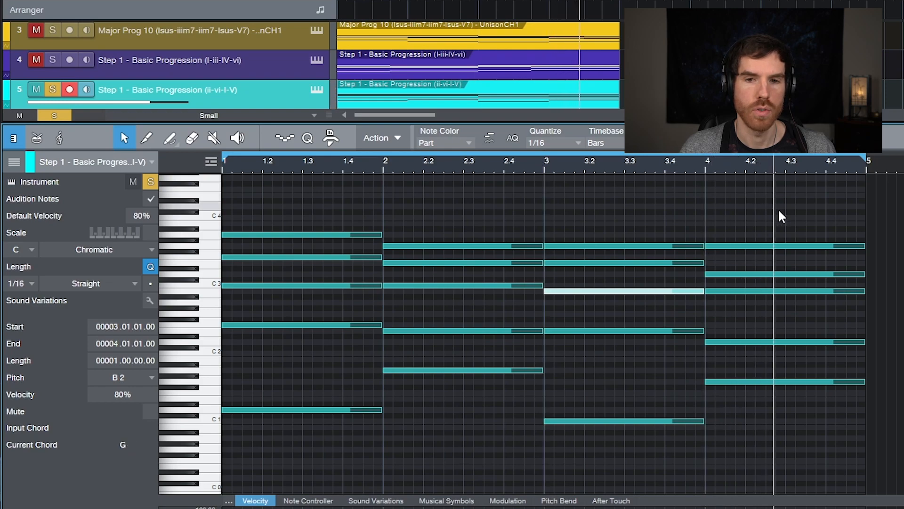
Step: Try lowering the fourth chord's G3 note a semitone to F#3 and play it from bars 4 and 3
key("space")
left_click(767, 246)
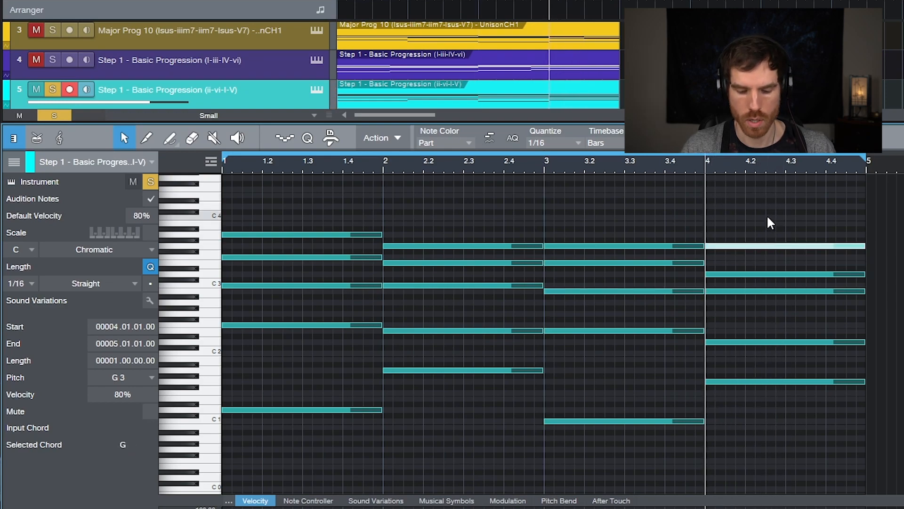
key("alt+Down")
left_click(767, 214)
key("space")
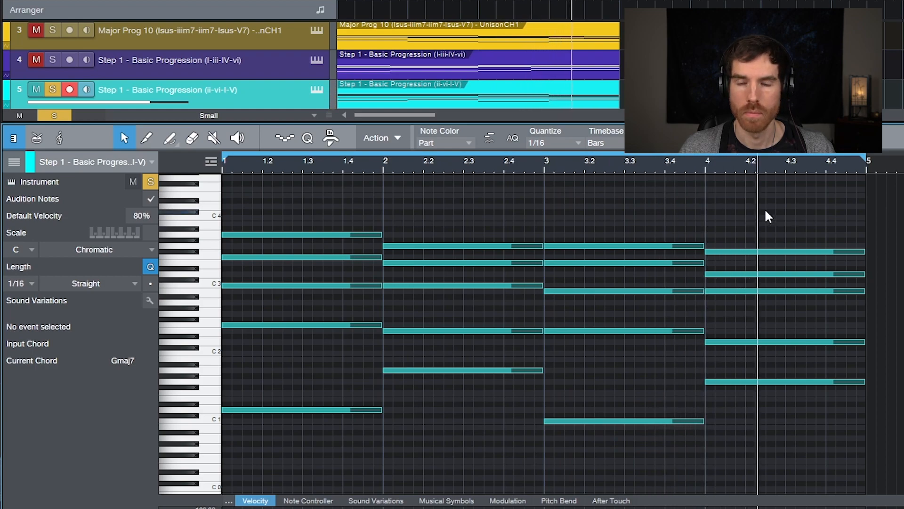
key("space")
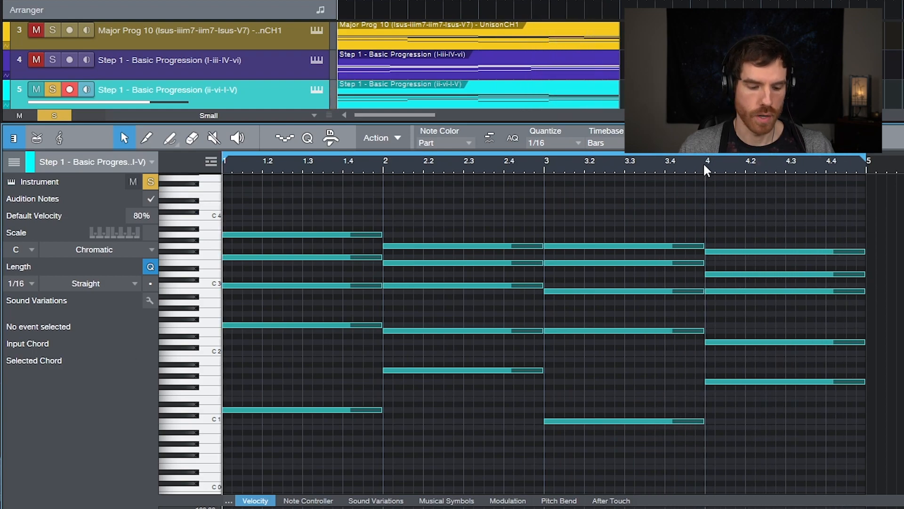
left_click(705, 165)
key("space")
left_click(542, 168)
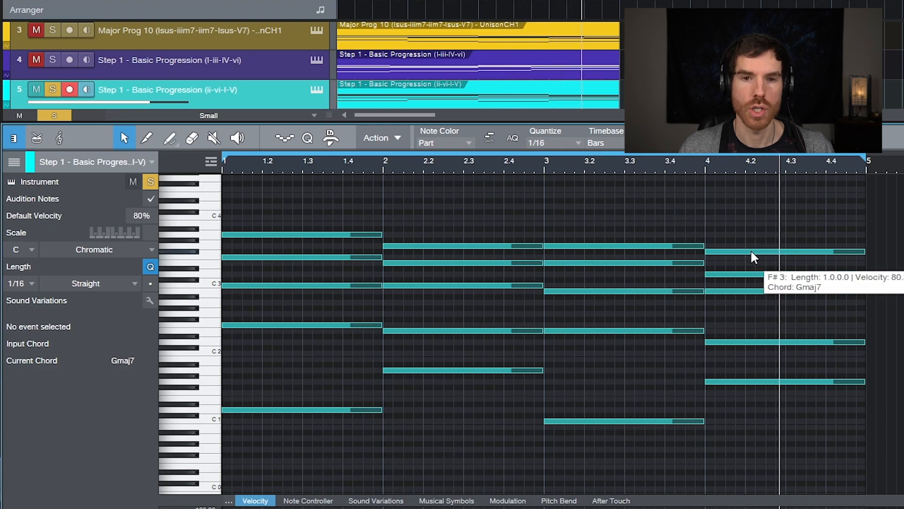
key("space")
key("space")
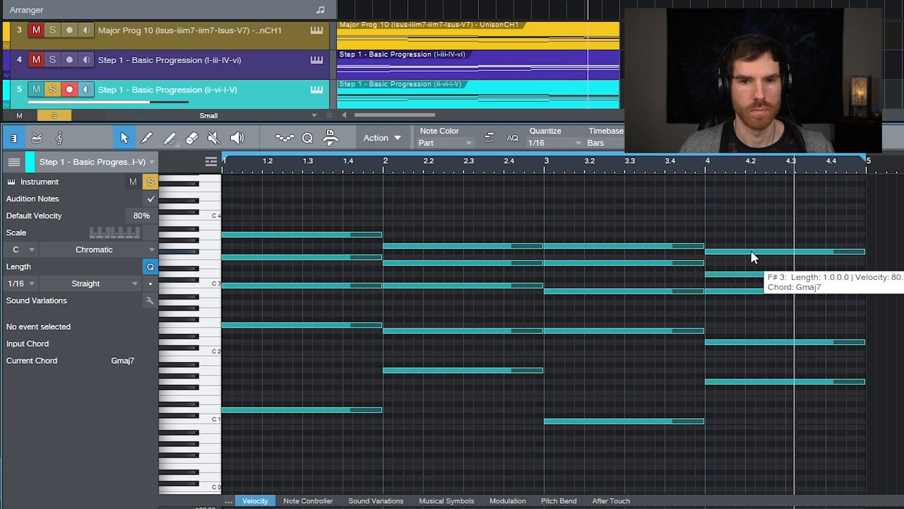
Step: Return the fourth chord's F#3 note to G3 and play the chords from bar 3
left_click(751, 252)
key("space")
key("Up")
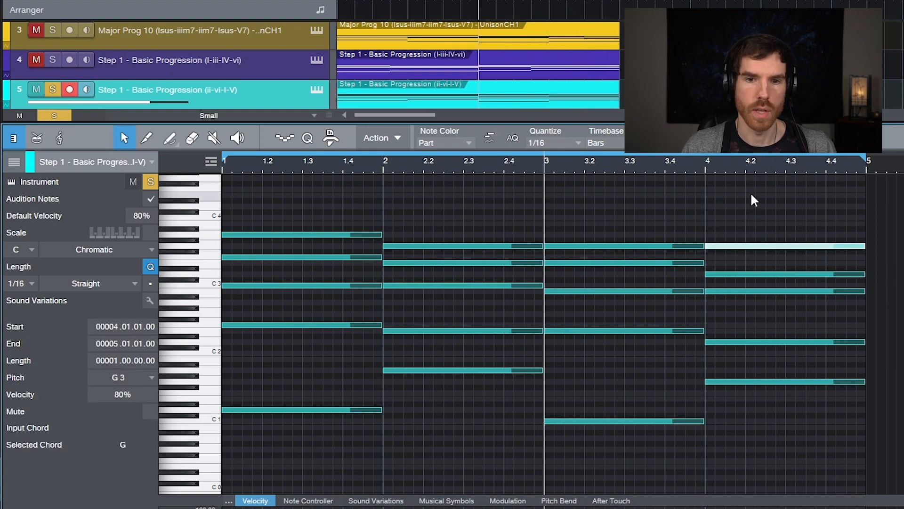
left_click(750, 191)
key("space")
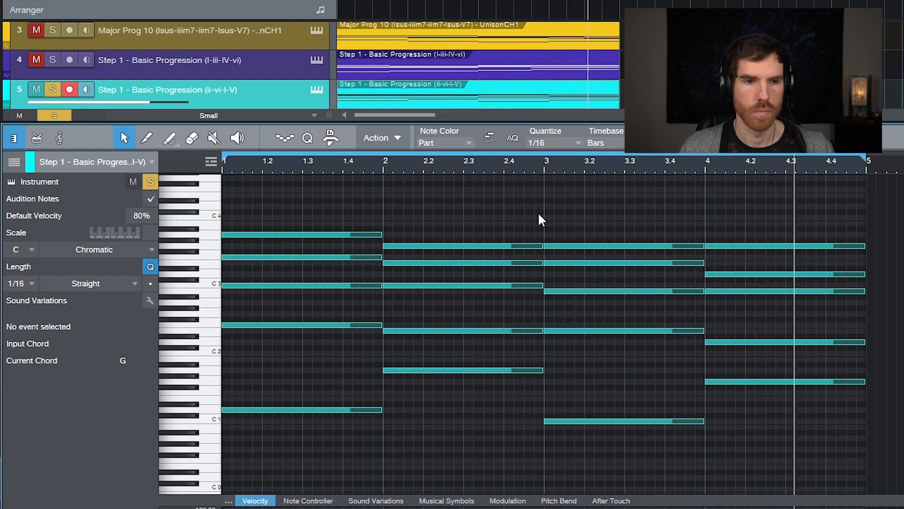
Step: Revoice the first chord by raising its C3 an octave to C4 and lowering its A3 to A2
key("space")
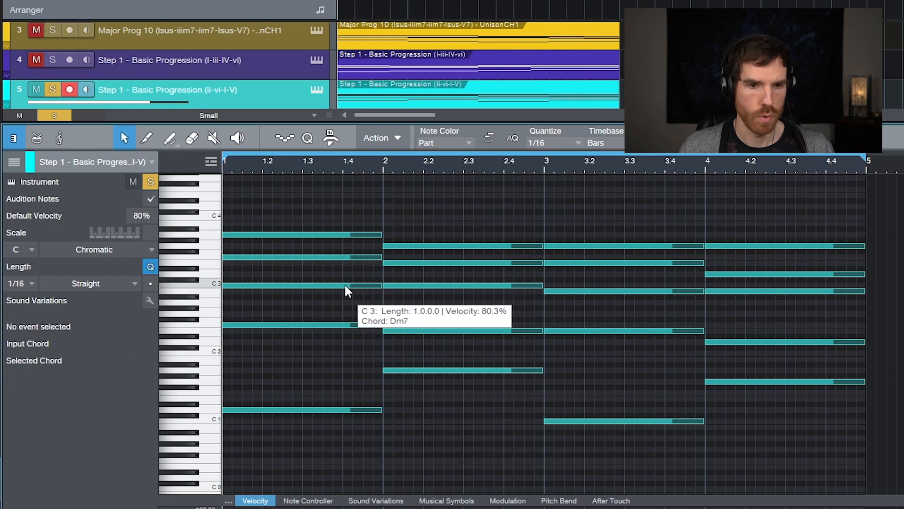
left_click(343, 285)
key("shift+Up")
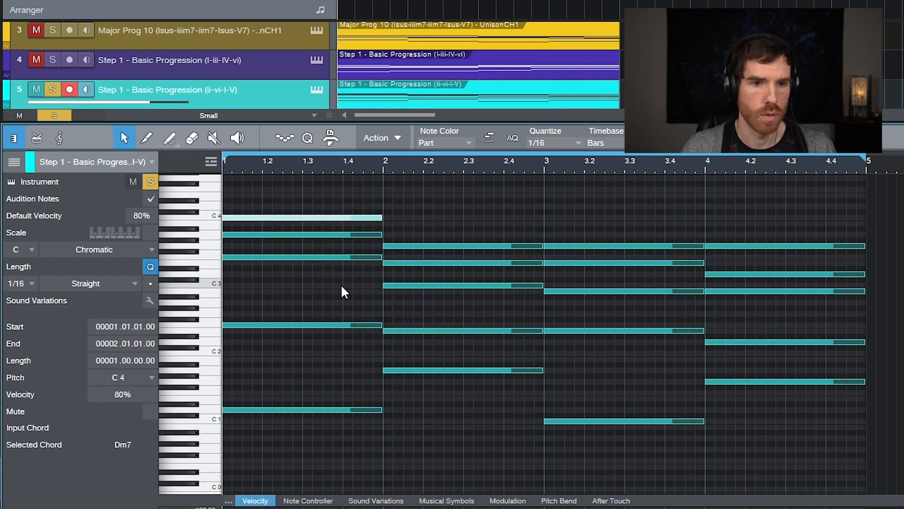
key("Down")
key("Down")
key("Down")
key("shift+Down")
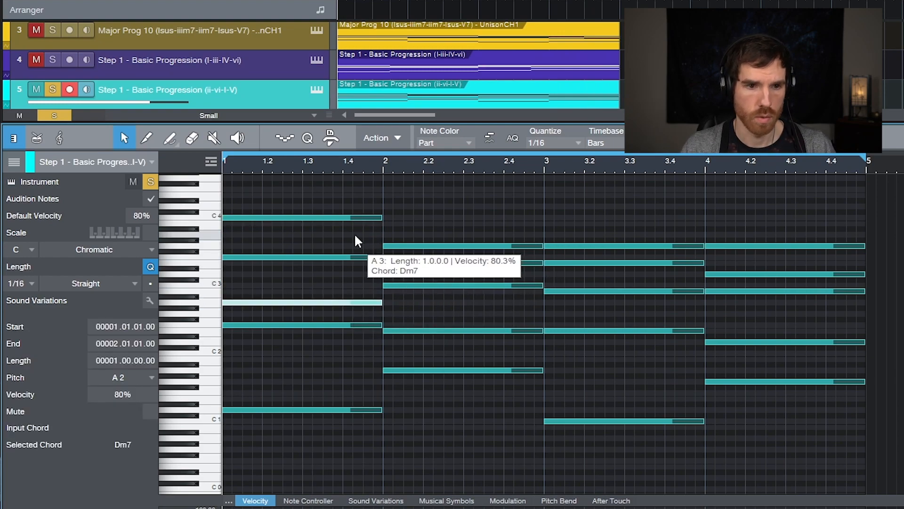
Step: Revoice the second chord by raising its C3 an octave to C4 and lowering its G3 to G2
left_click(437, 283)
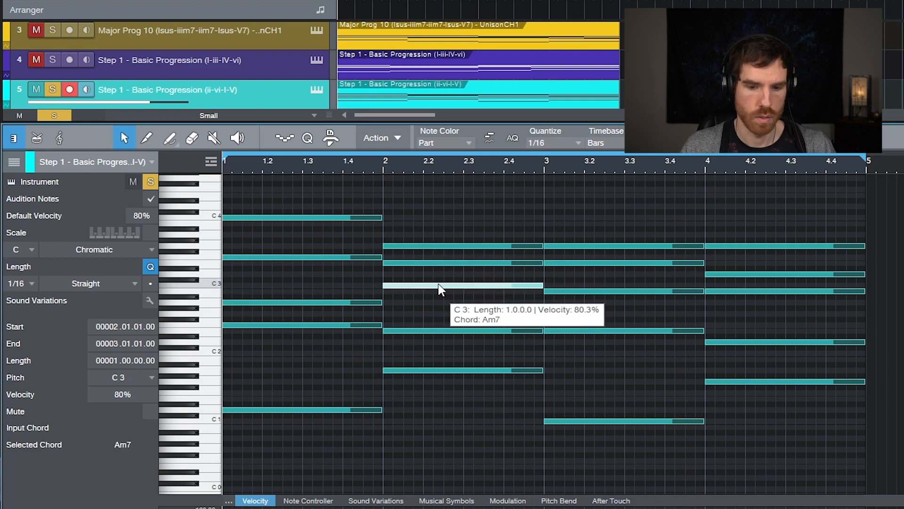
key("shift+Up")
left_click(439, 248)
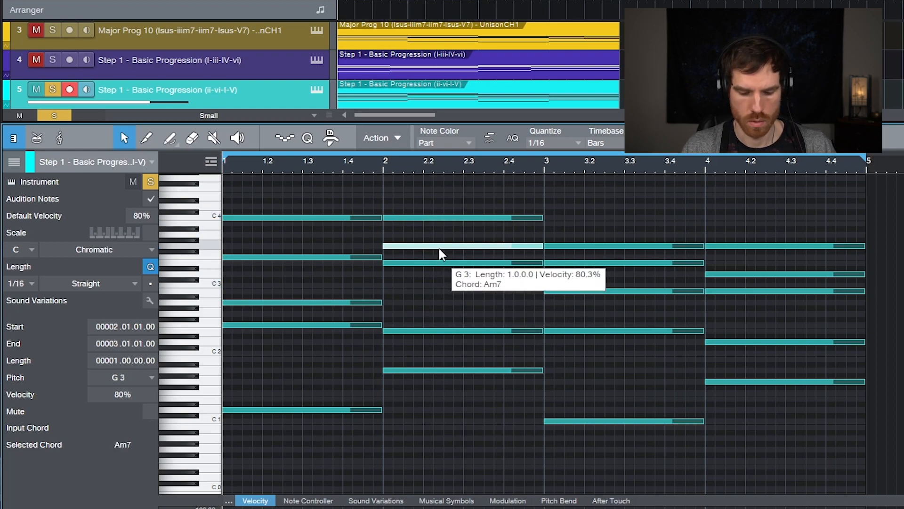
key("shift+Down")
Step: Revoice the third chord by raising its B2 an octave to B3 and lowering its G3 to G2
left_click(627, 291)
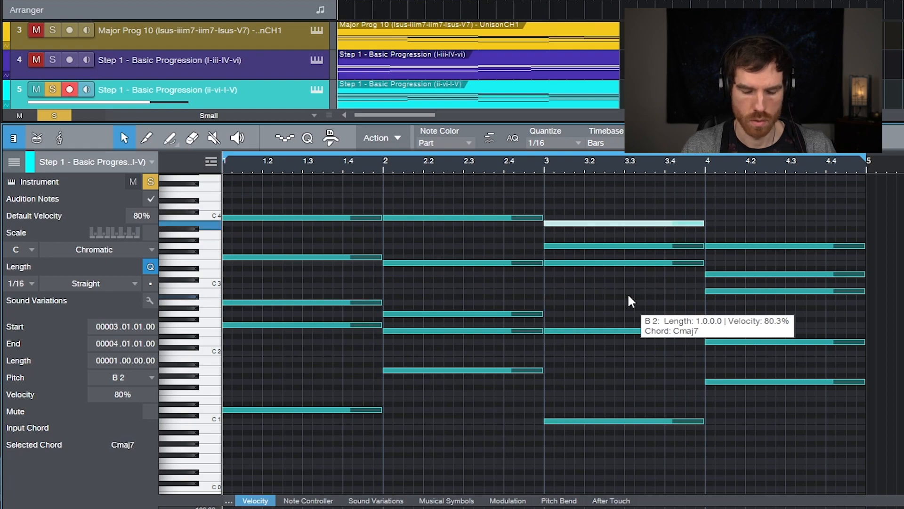
key("shift+Up")
left_click(616, 246)
key("shift+Down")
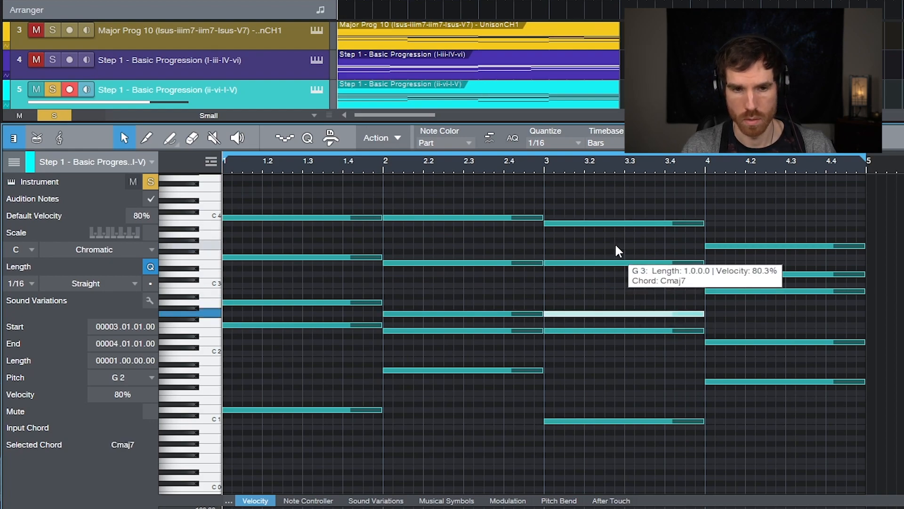
Step: Revoice the fourth chord by raising its B2 to B3 and lowering its G3 to G2, and play the progression
left_click(742, 291)
key("shift+Up")
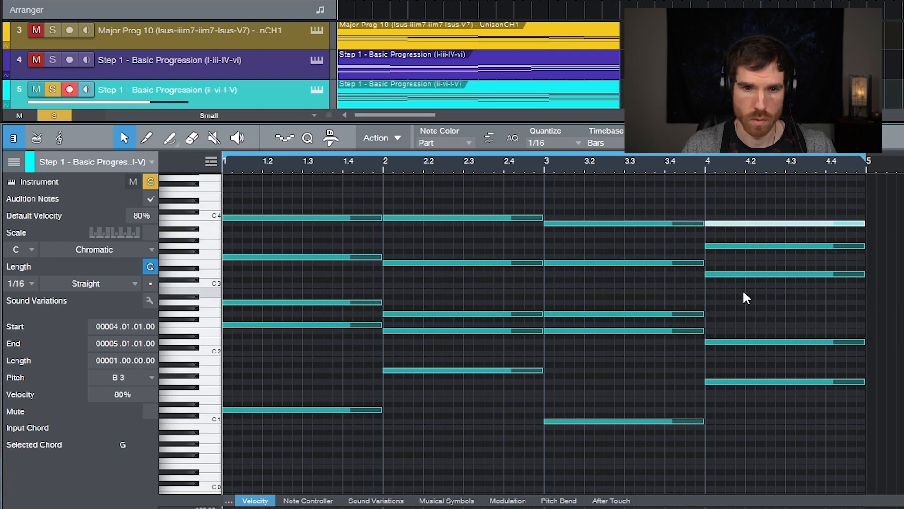
left_click(763, 246)
key("shift+Down")
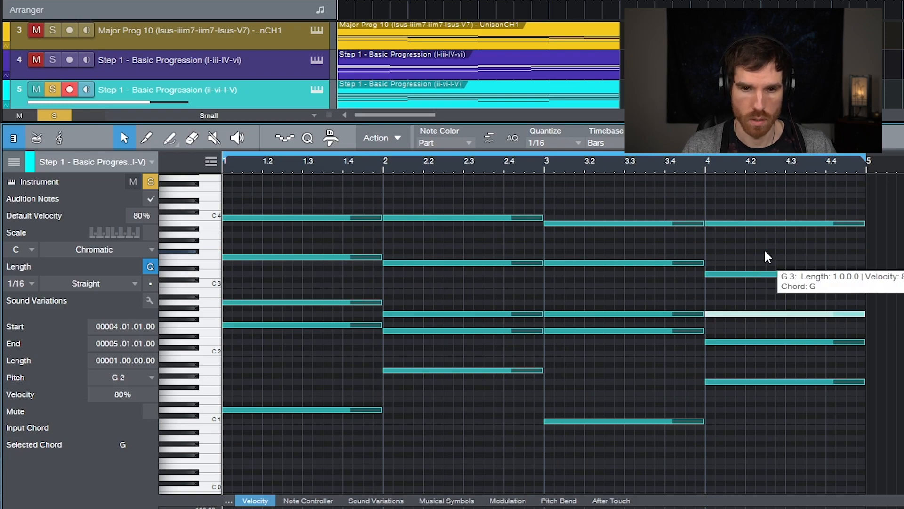
left_click(709, 194)
key("space")
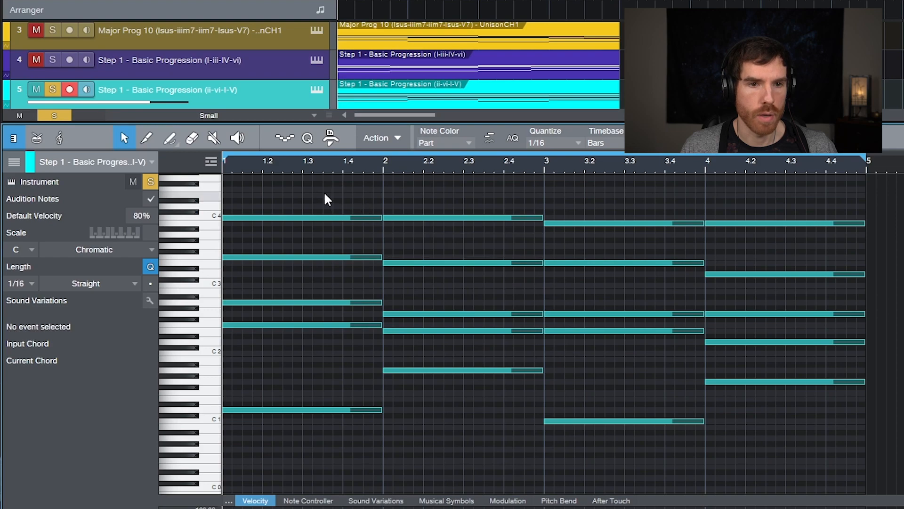
Step: Shorten all notes of the first three chords to two beats and undo the duplicate placed from bar 4
left_click_drag(325, 194, 669, 472)
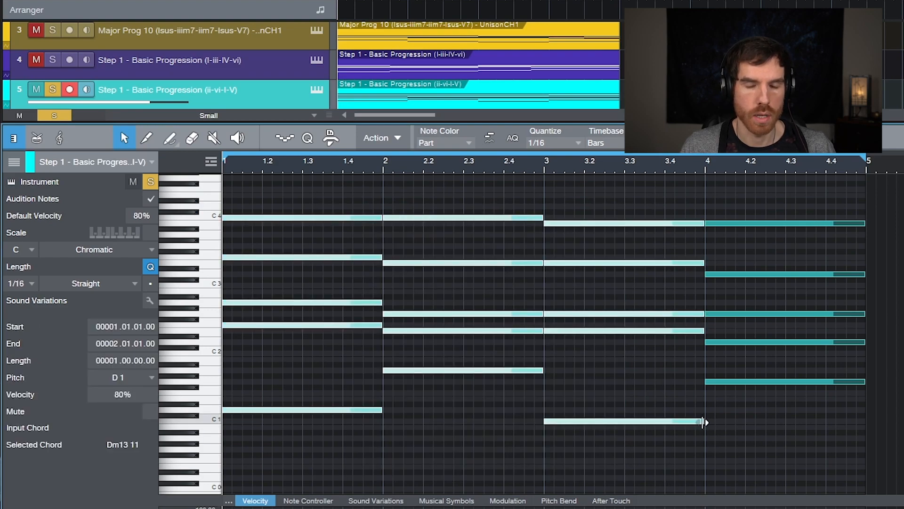
left_click_drag(703, 422, 623, 421)
key("d")
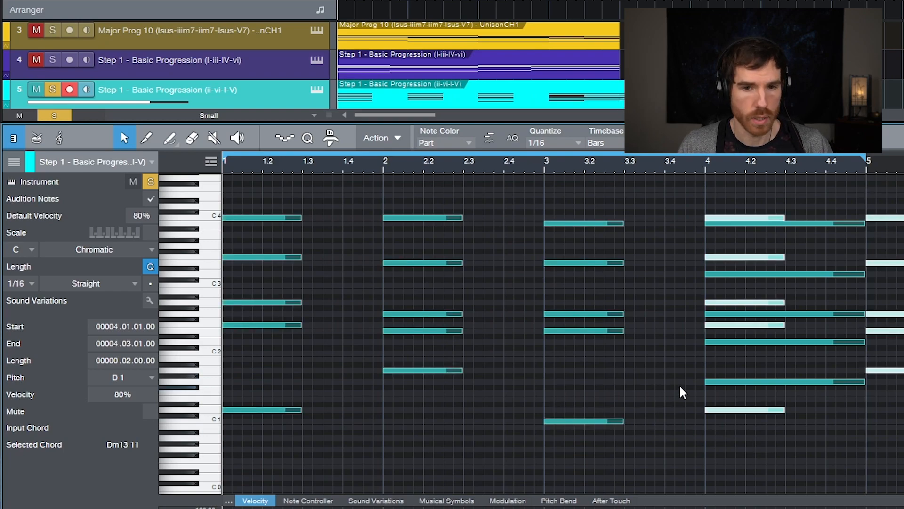
key("ctrl+z")
Step: Copy the three shortened chords two beats along into the second half of bars 1 to 3 and play the result
left_click_drag(258, 407, 341, 408)
left_click(362, 400)
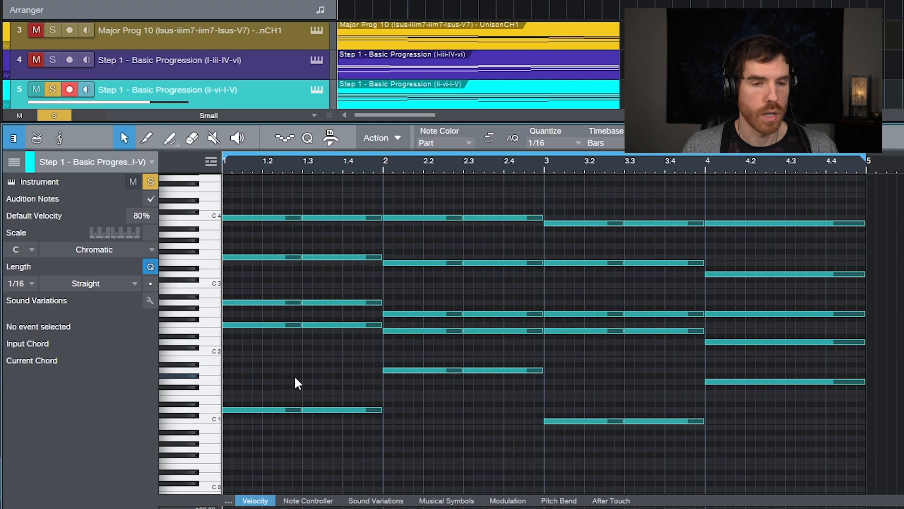
key("space")
key("space")
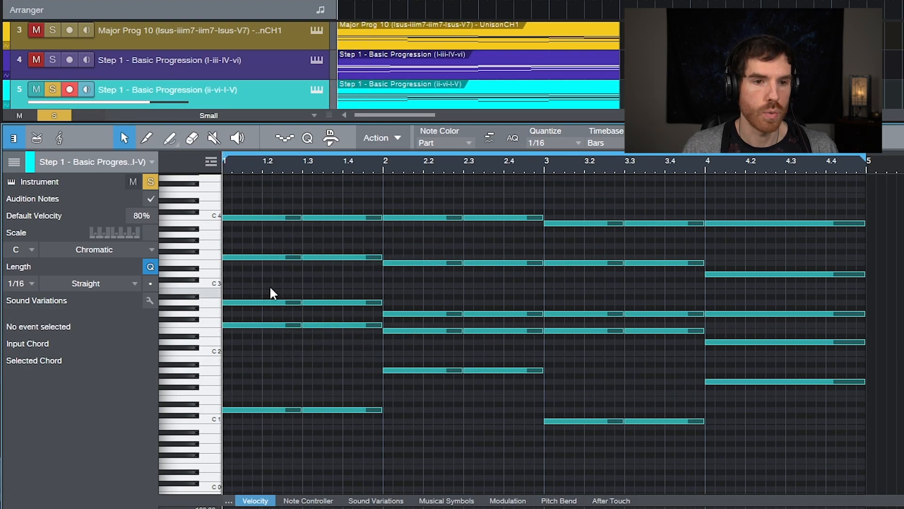
Step: Raise the top C4 note in the first half of bar 1 to D4 and play the progression
left_click(274, 218)
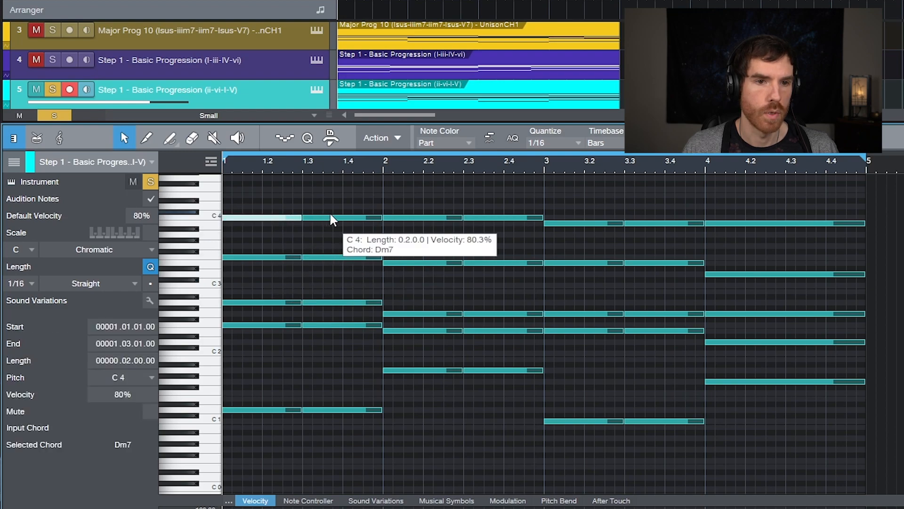
key("Up")
key("Up")
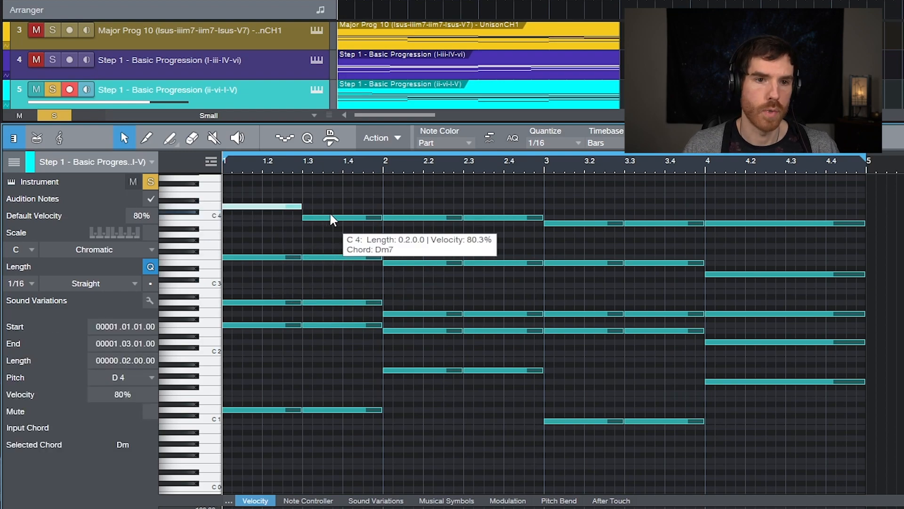
left_click(342, 204)
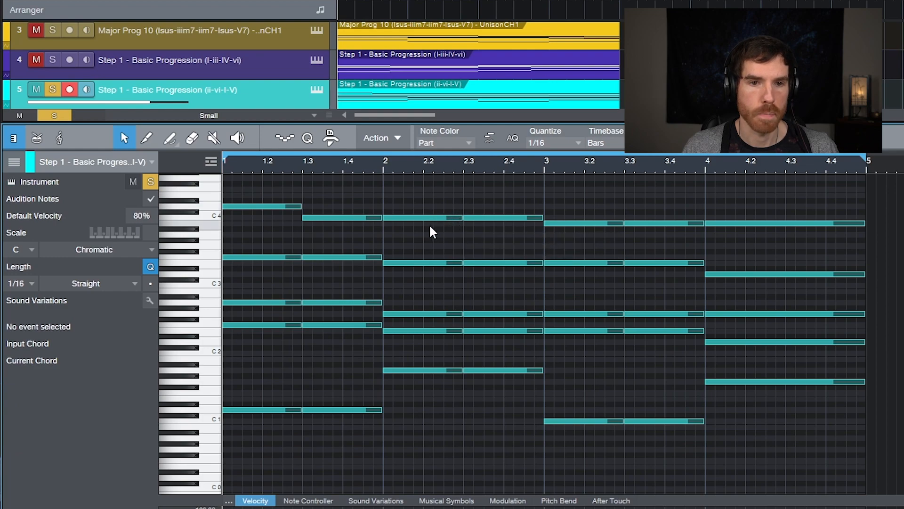
key("space")
key("space")
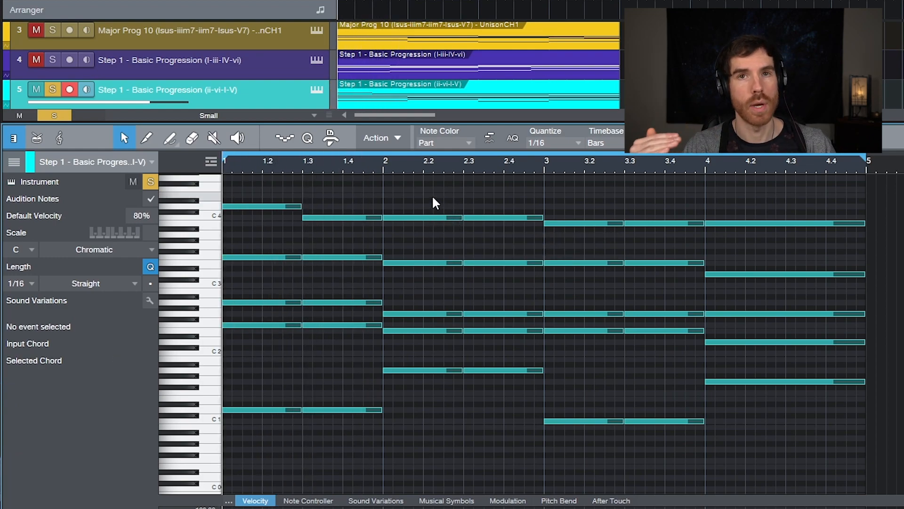
Step: Play the progression from the start and again from bar 2 to hear the changing top notes
key("space")
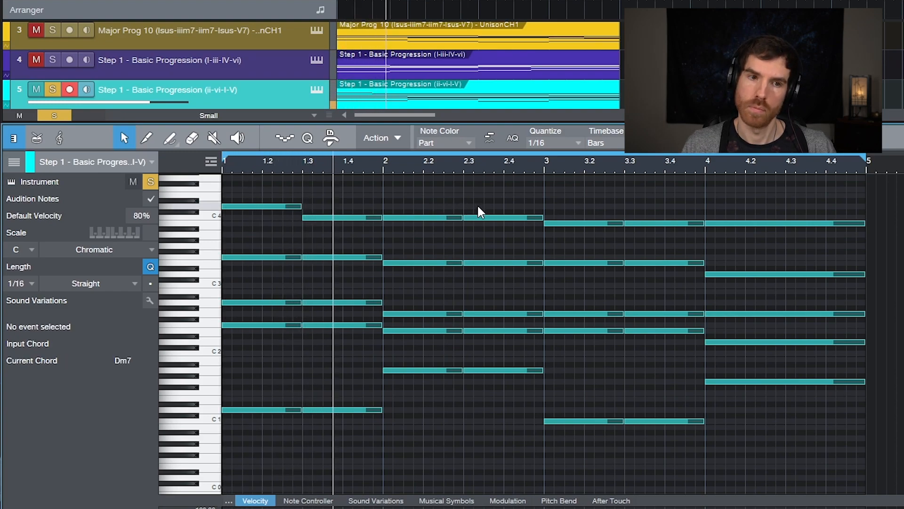
key("space")
left_click(386, 166)
key("space")
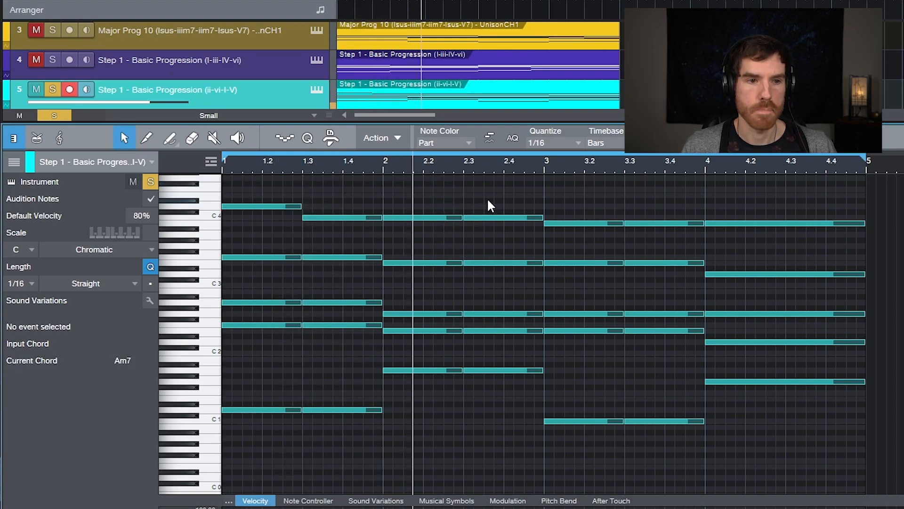
key("space")
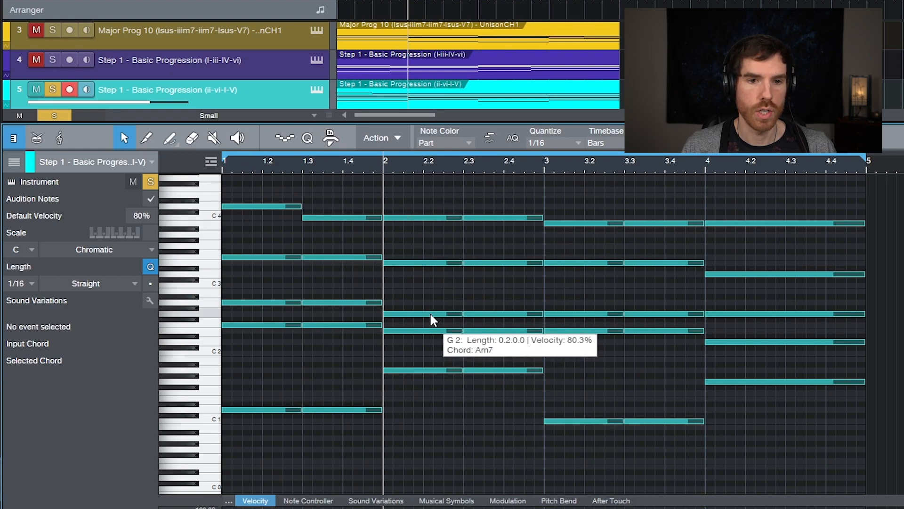
Step: Raise the G2 note in the second half of bar 2 to A2 and play the progression
left_click_drag(497, 314, 500, 302)
left_click(434, 286)
key("space")
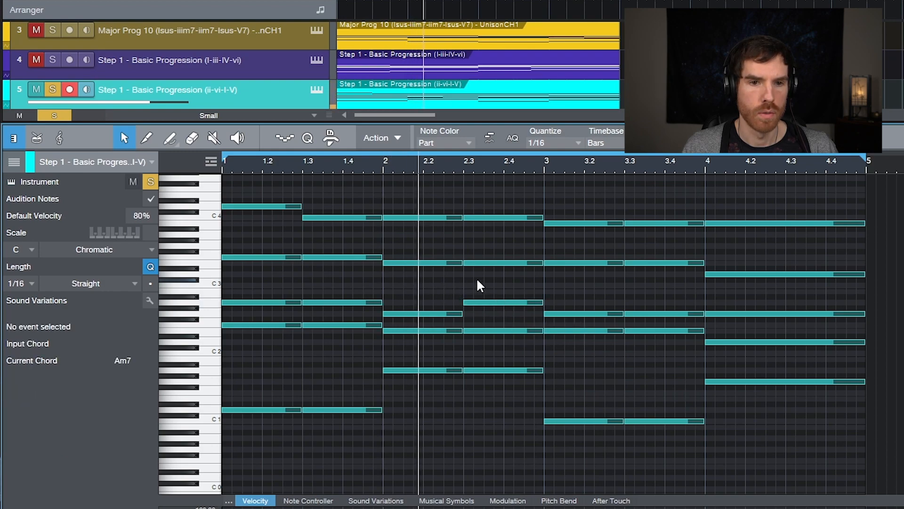
Step: Try swapping the A2 and G2 notes between the halves of bar 2, play it, and swap them back
key("space")
left_click_drag(438, 313, 496, 316)
key("space")
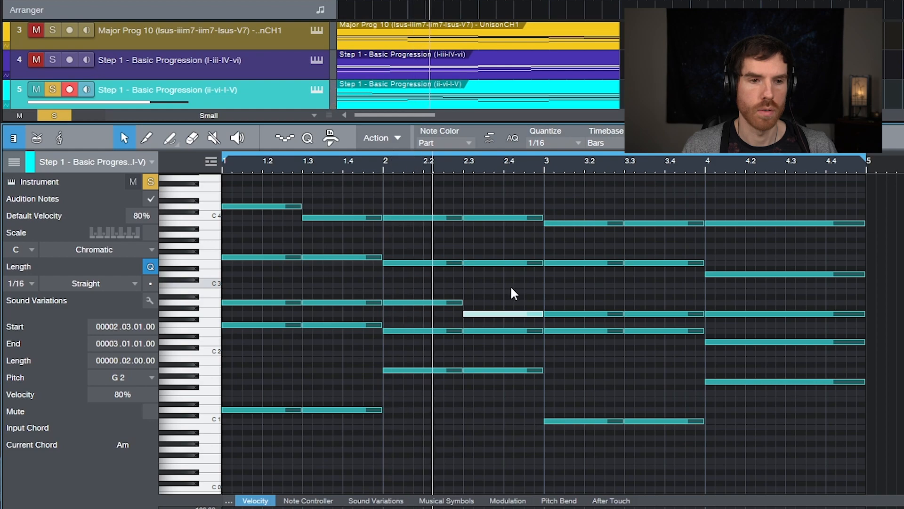
key("space")
left_click_drag(444, 302, 477, 305)
key("space")
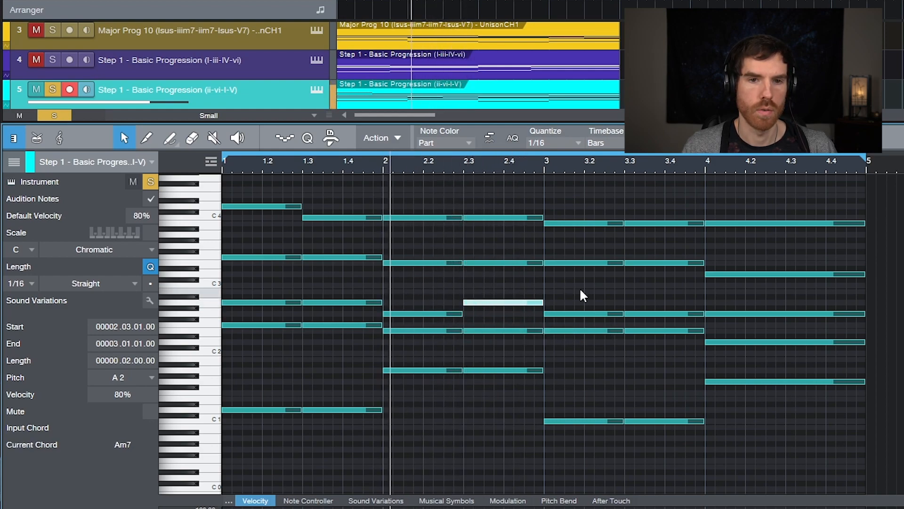
left_click(583, 285)
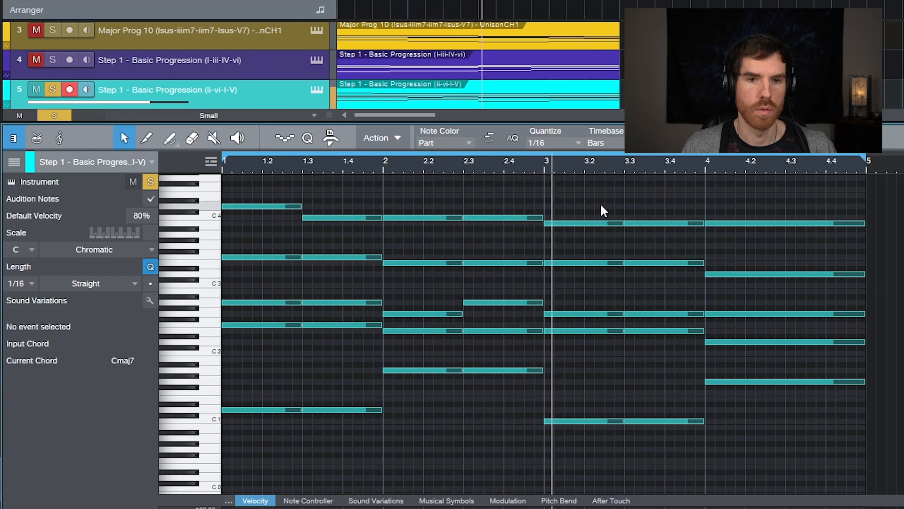
Step: Play the passage from just before bar 3 and again from the start of bar 3
key("space")
left_click(535, 167)
key("space")
key("space")
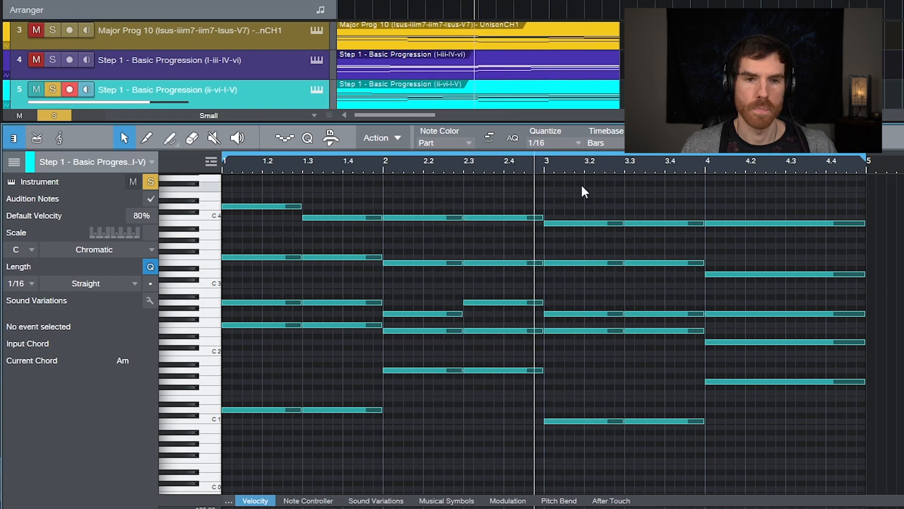
left_click(546, 165)
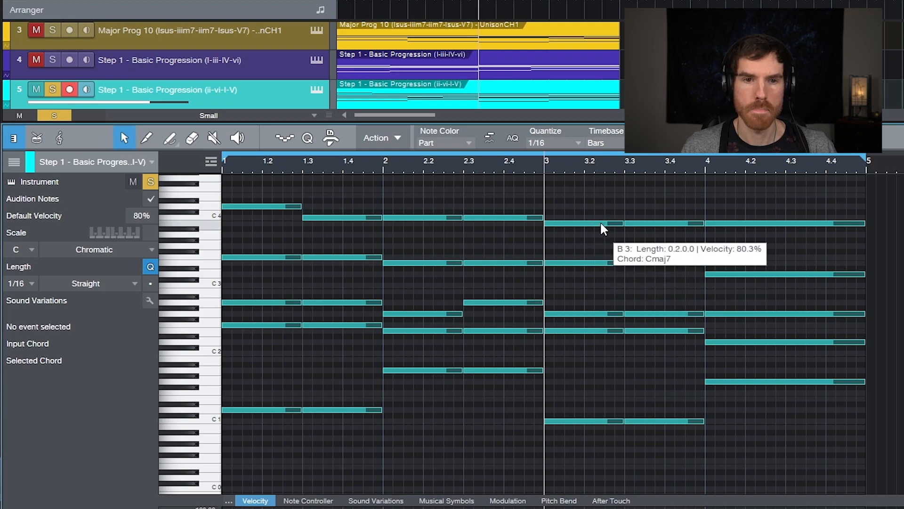
key("space")
key("space")
Step: Raise the top B3 note in the second half of bar 3 to C4 and play the bar
left_click(669, 222)
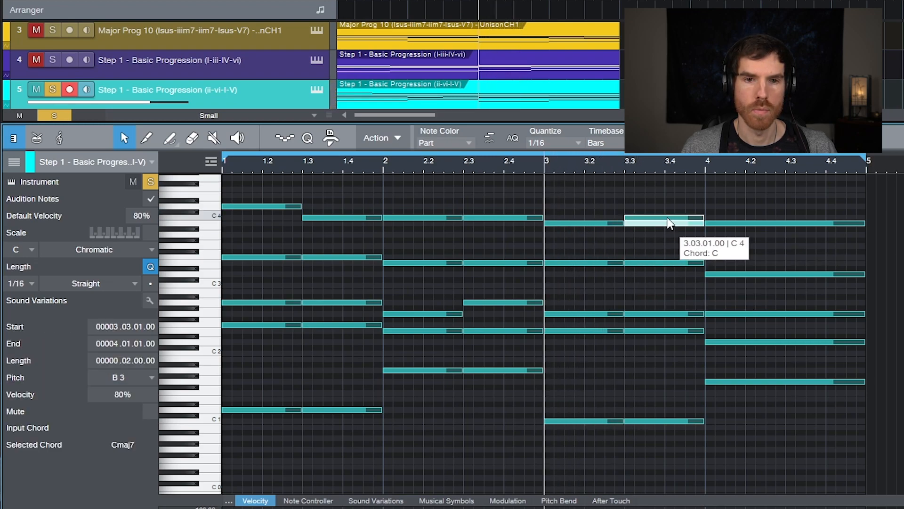
key("space")
key("space")
left_click(607, 214)
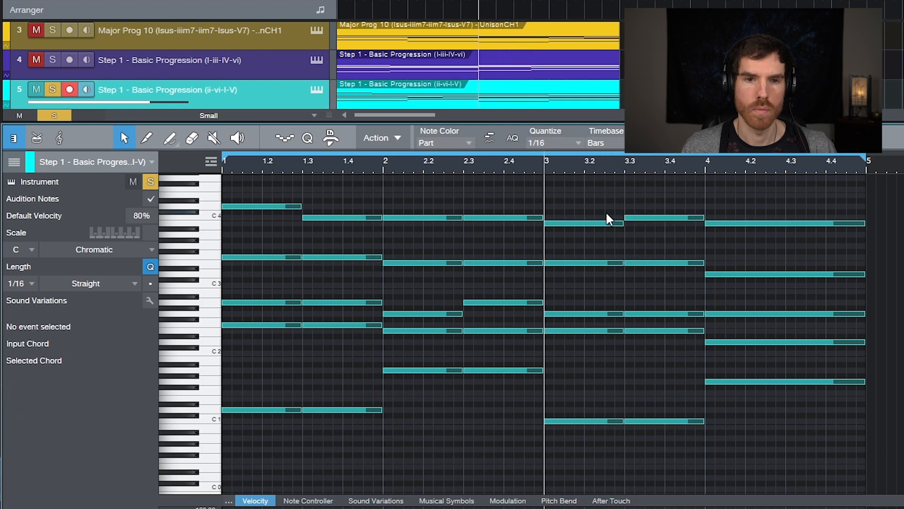
Step: Try C4 as the top note in the first half of bar 3 and B3 in the second half, and play it
left_click_drag(604, 223, 605, 217)
left_click_drag(636, 217, 636, 223)
key("space")
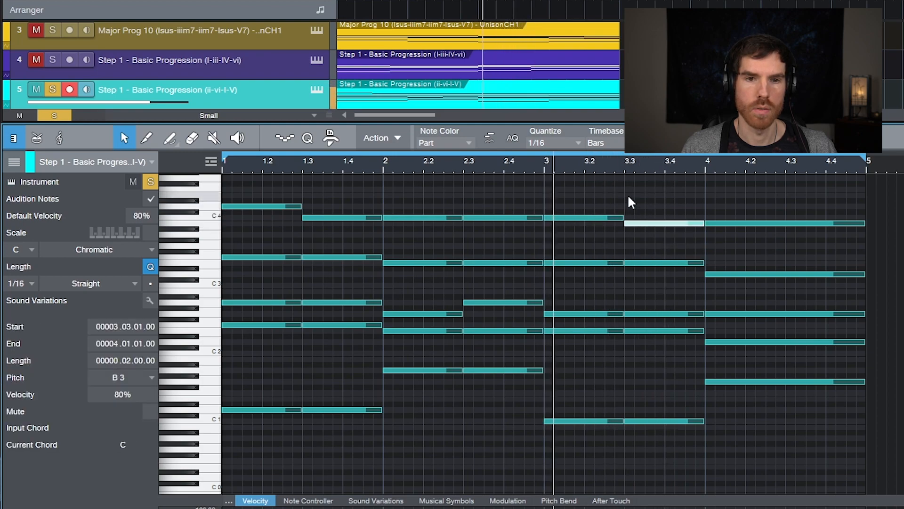
left_click(639, 191)
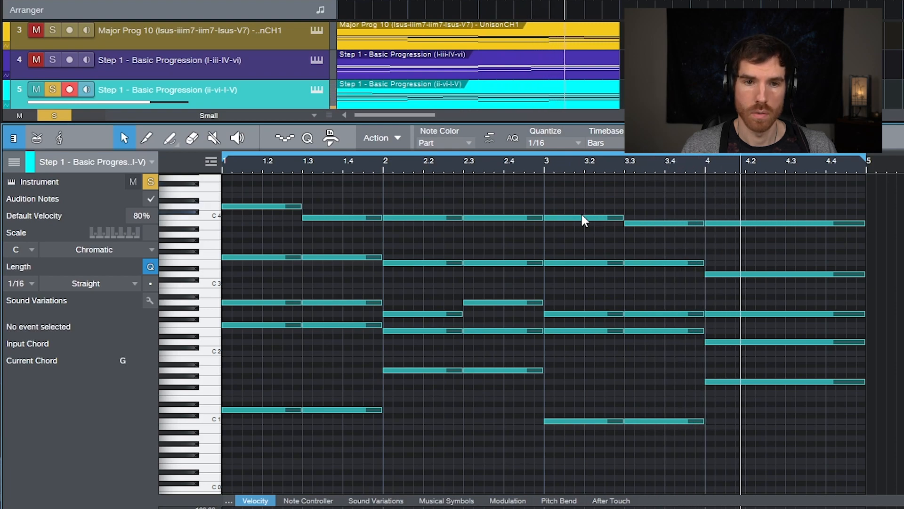
Step: Return the top notes of bar 3 to B3 in the first half and C4 in the second, and play the progression
key("space")
left_click_drag(583, 217, 583, 224)
left_click_drag(662, 225, 665, 218)
key("space")
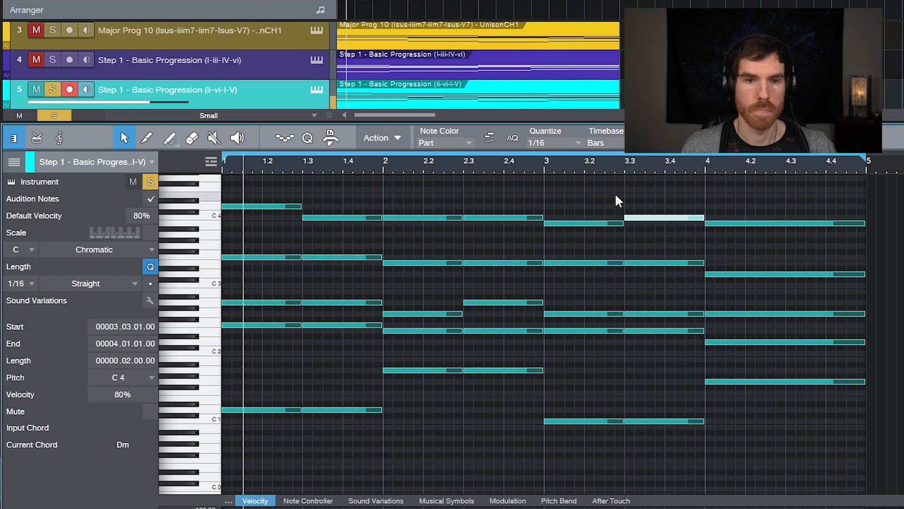
left_click(616, 193)
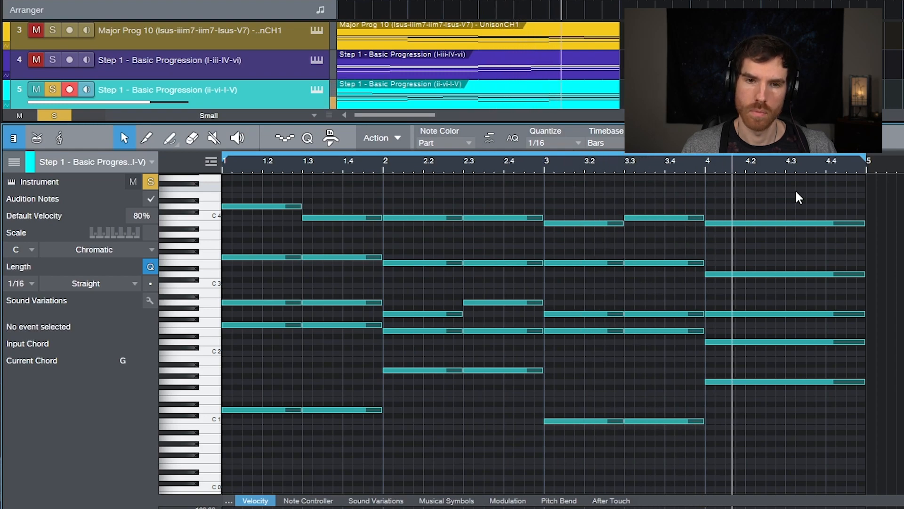
key("space")
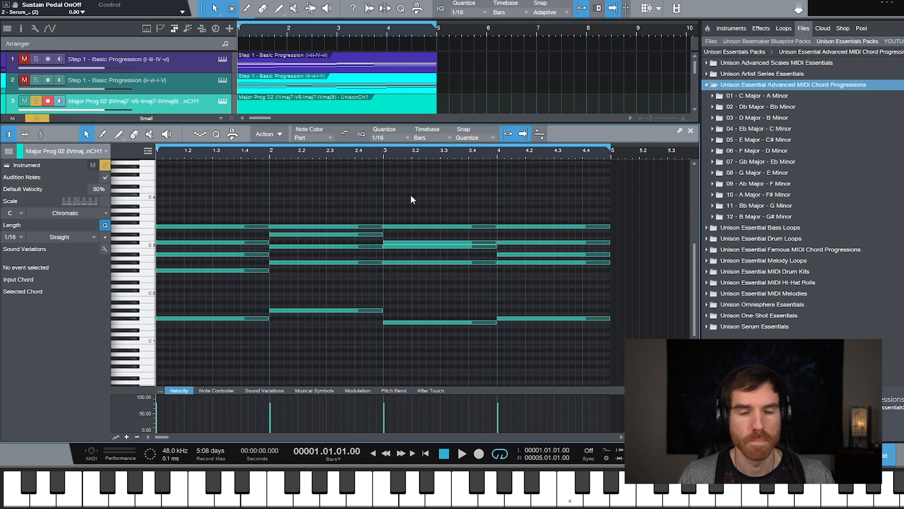
Step: Play the Major Prog 02 and Major Prog 06 chord progressions
key("space")
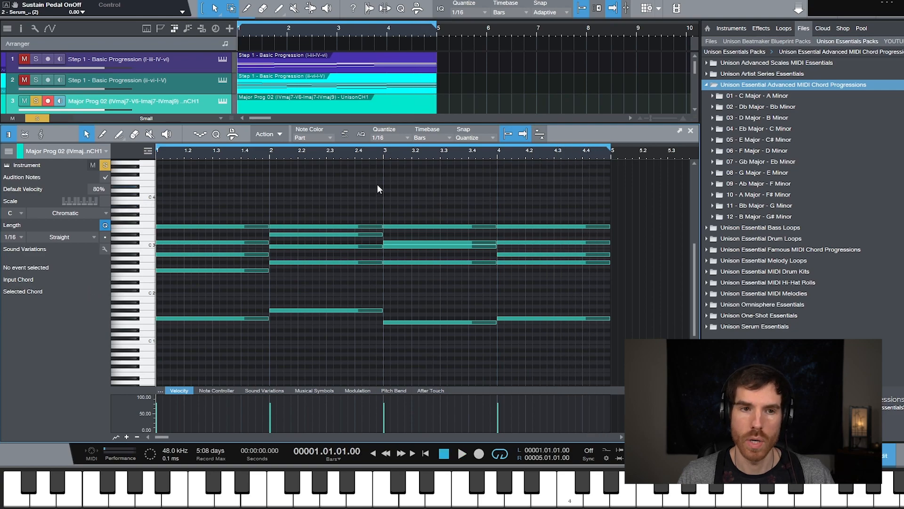
key("space")
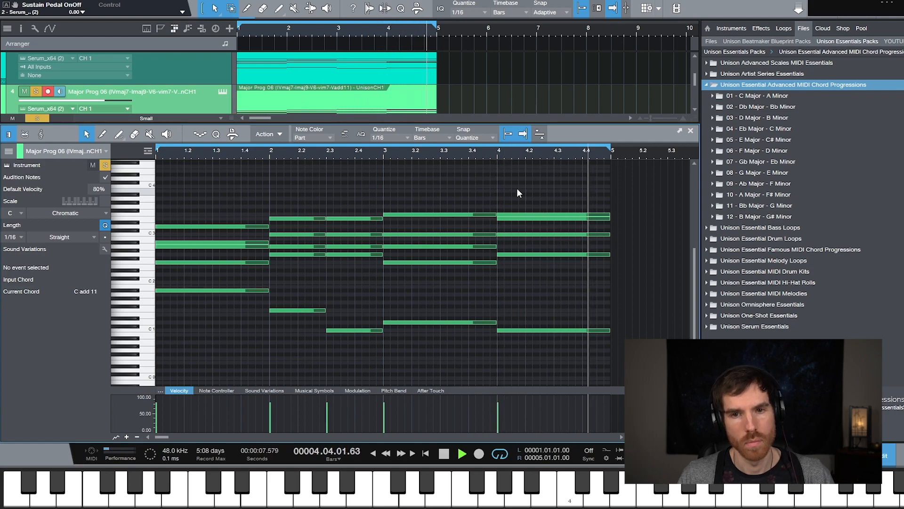
key("space")
Step: Select the Major Prog 08 track and play its chord progression
scroll(205, 75, "down", 3)
left_click(182, 97)
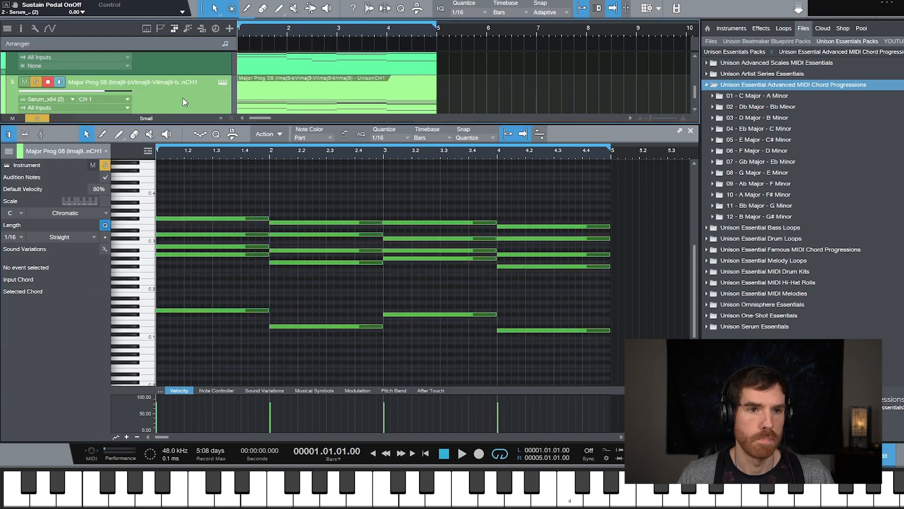
left_click(296, 178)
key("space")
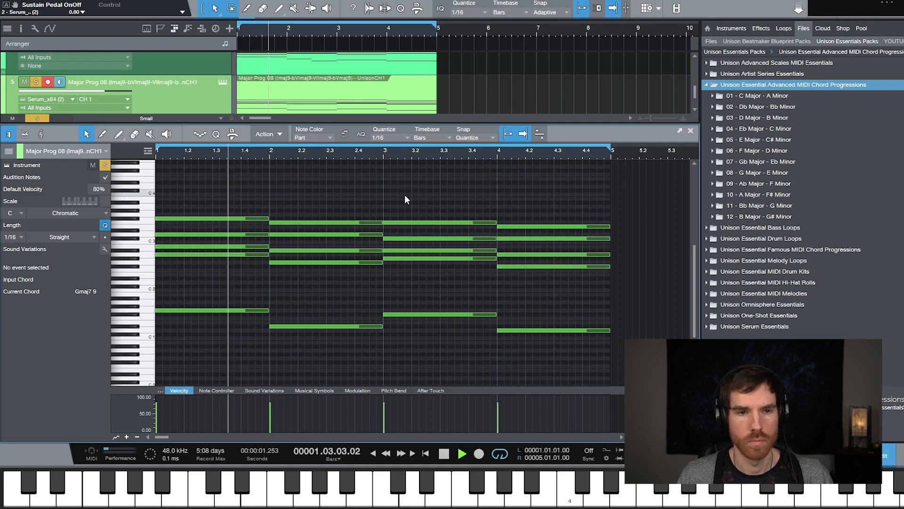